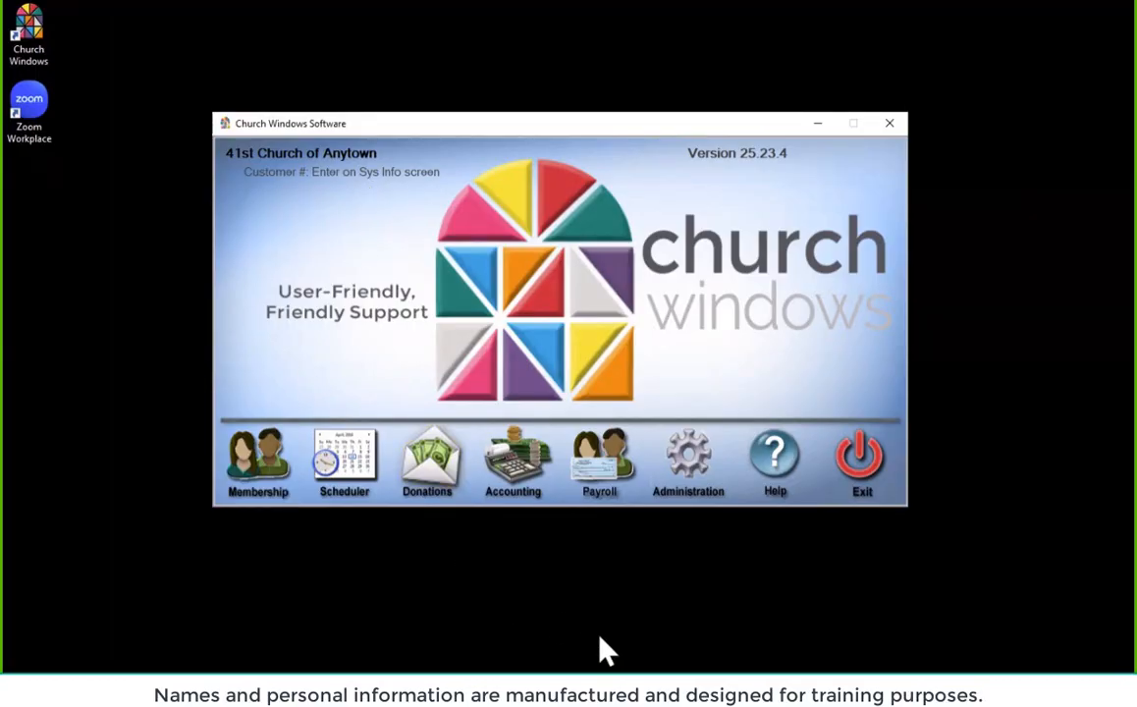
Switch to the Donations window and mark the first individual giver titled Mrs in Manage Givers as receiving a statement.
click(557, 690)
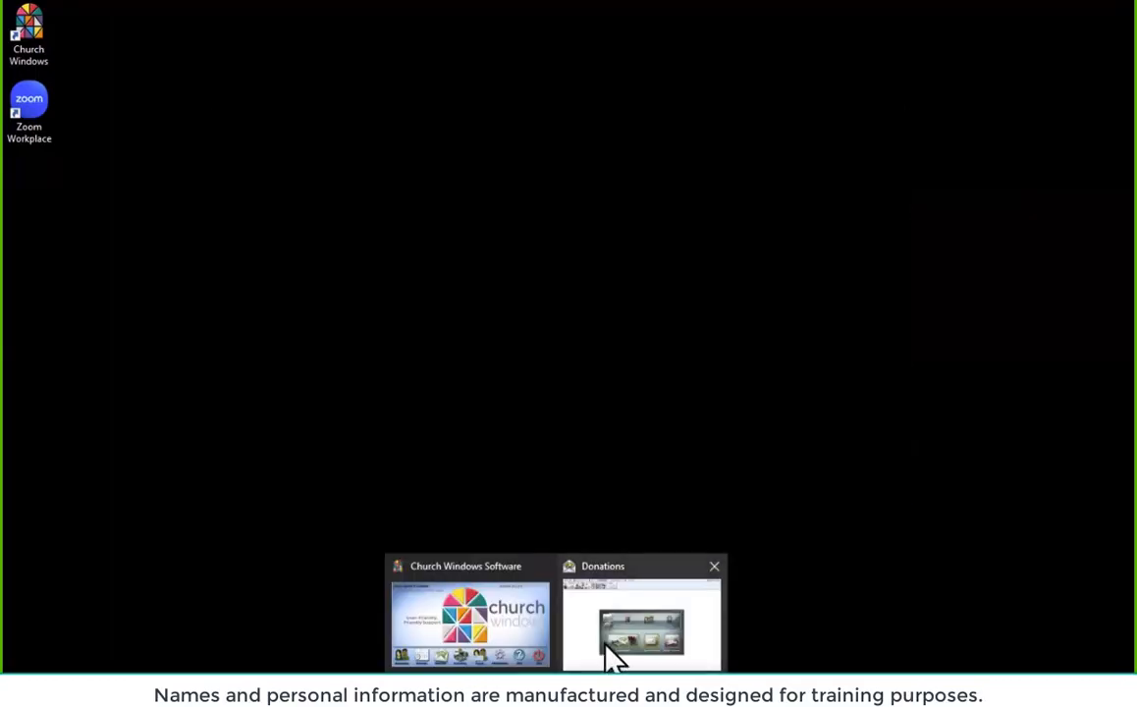
click(610, 640)
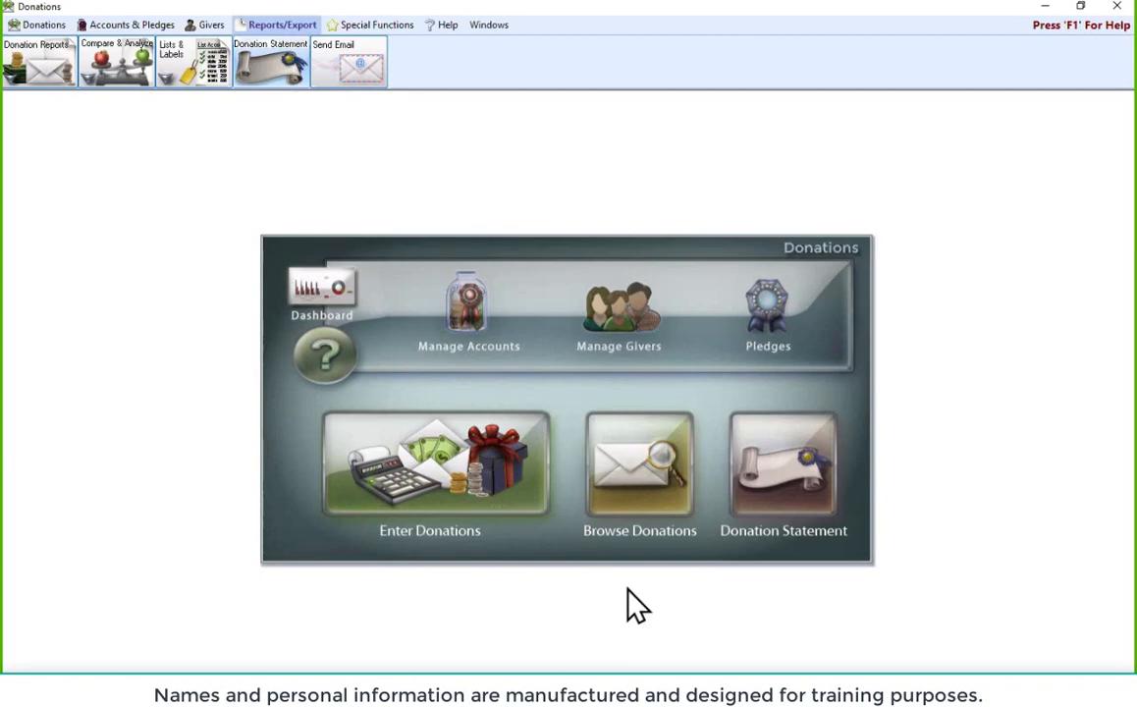
click(629, 322)
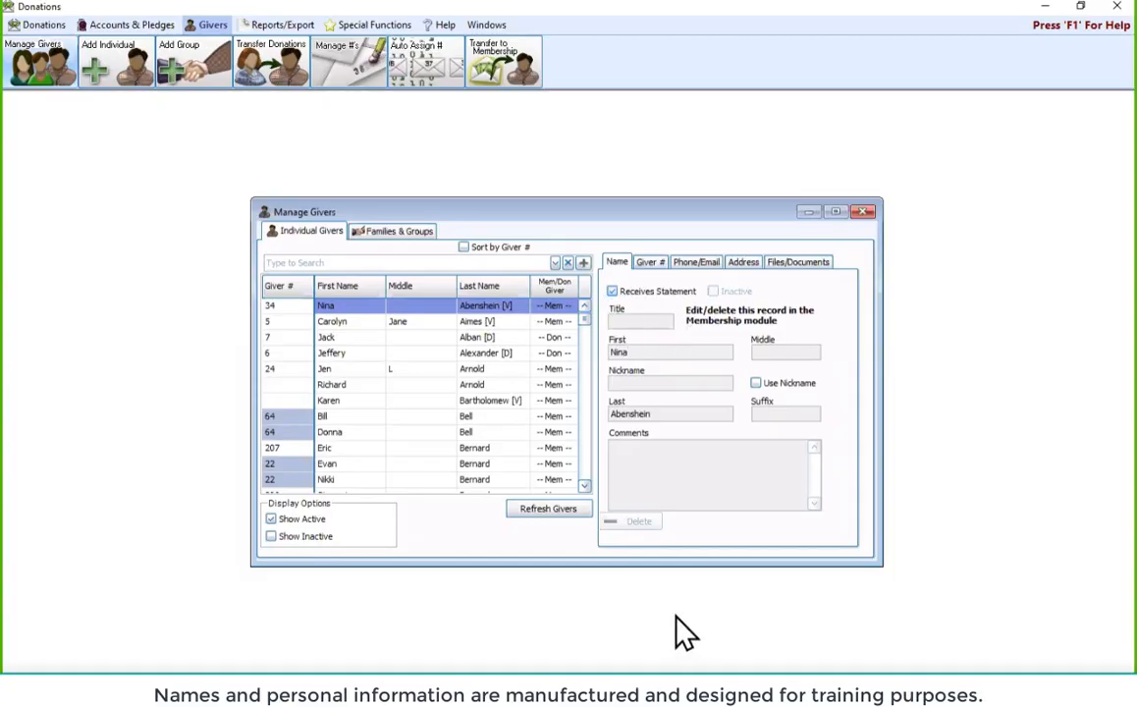
click(306, 369)
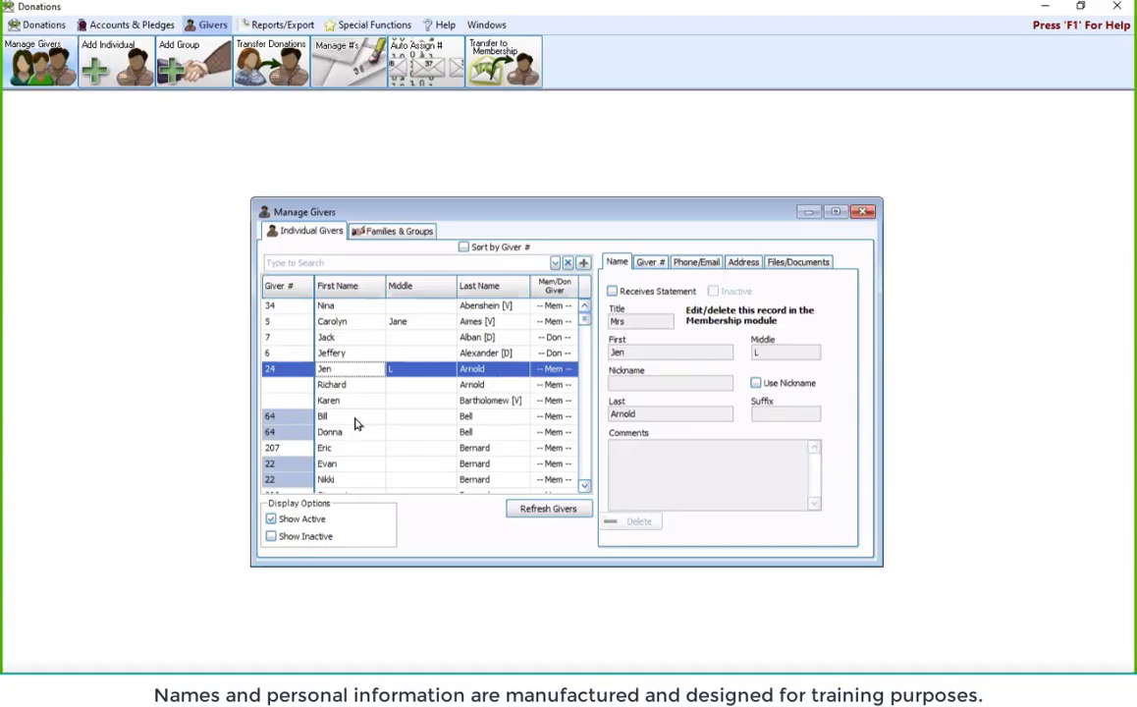
click(612, 291)
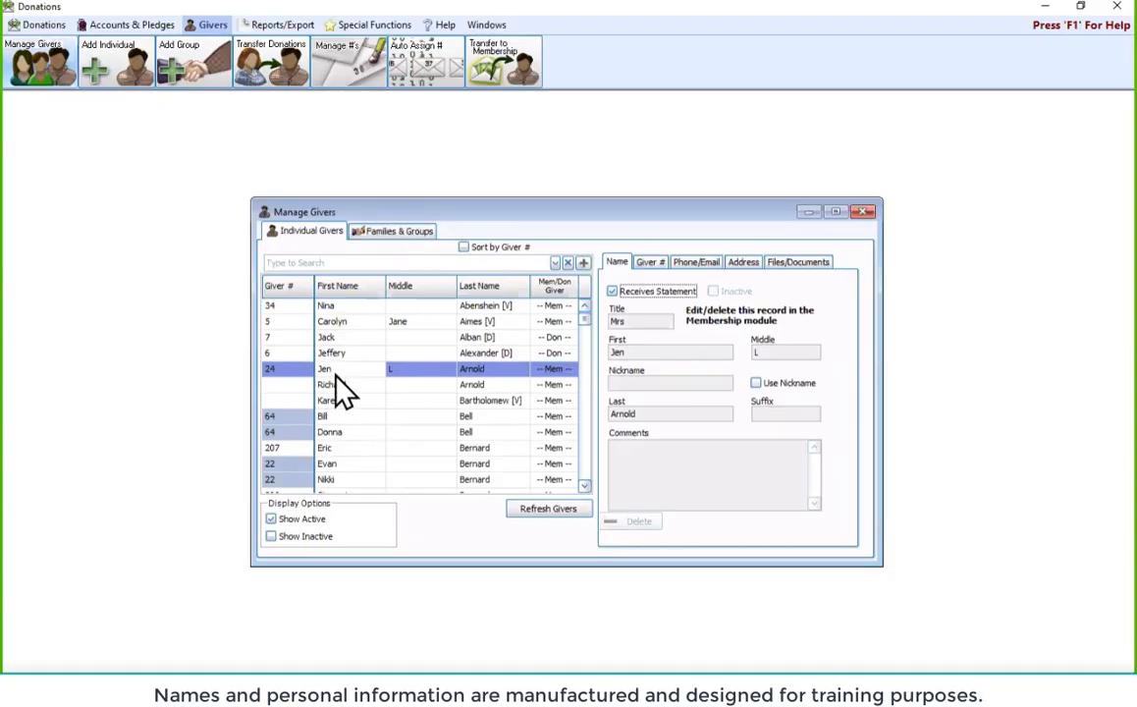
Review the giver number settings of the selected individual and the Gives with Family setting of the couple sharing a giver number.
click(650, 263)
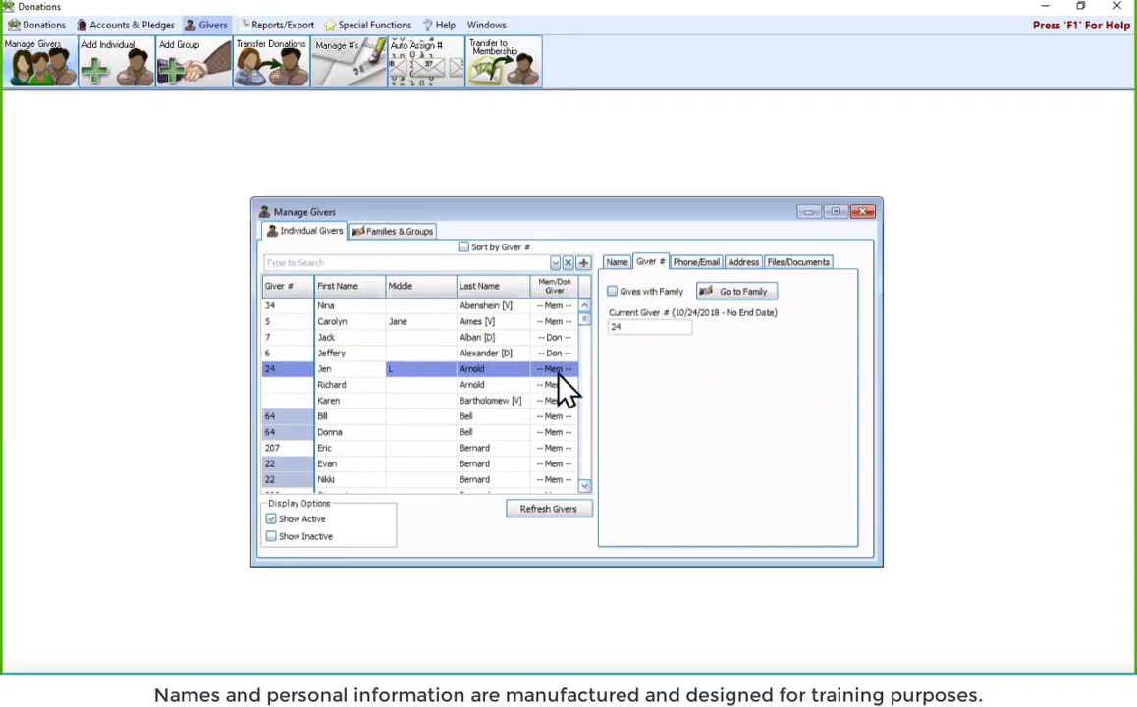
click(621, 263)
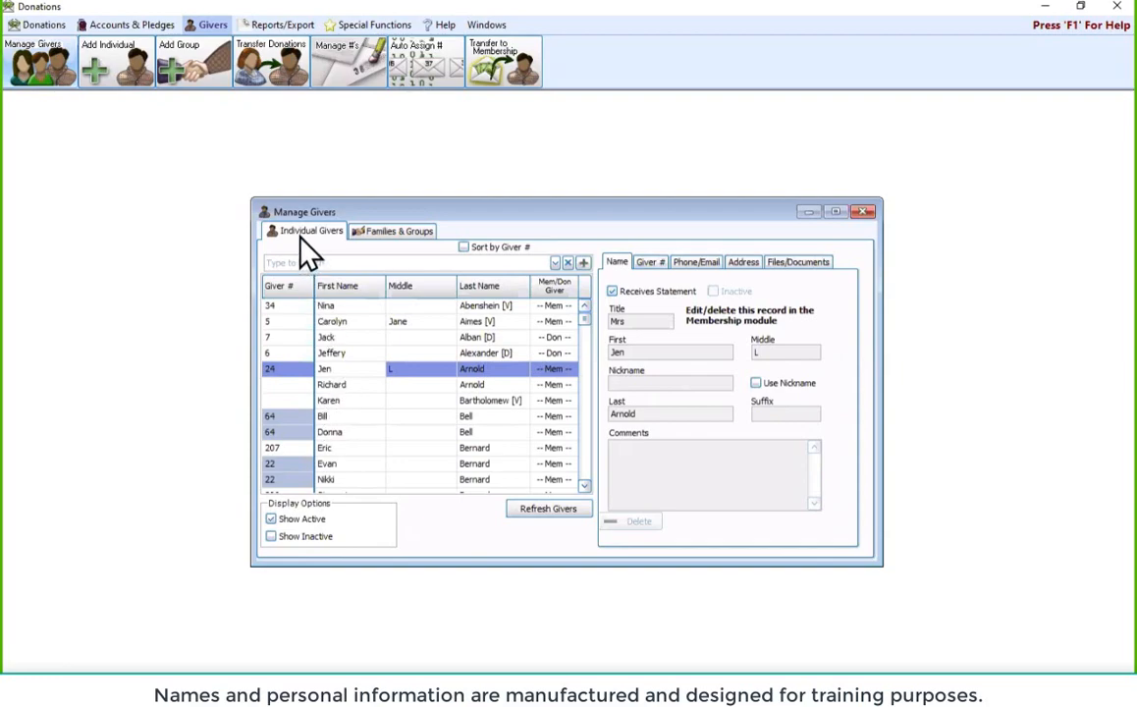
click(279, 420)
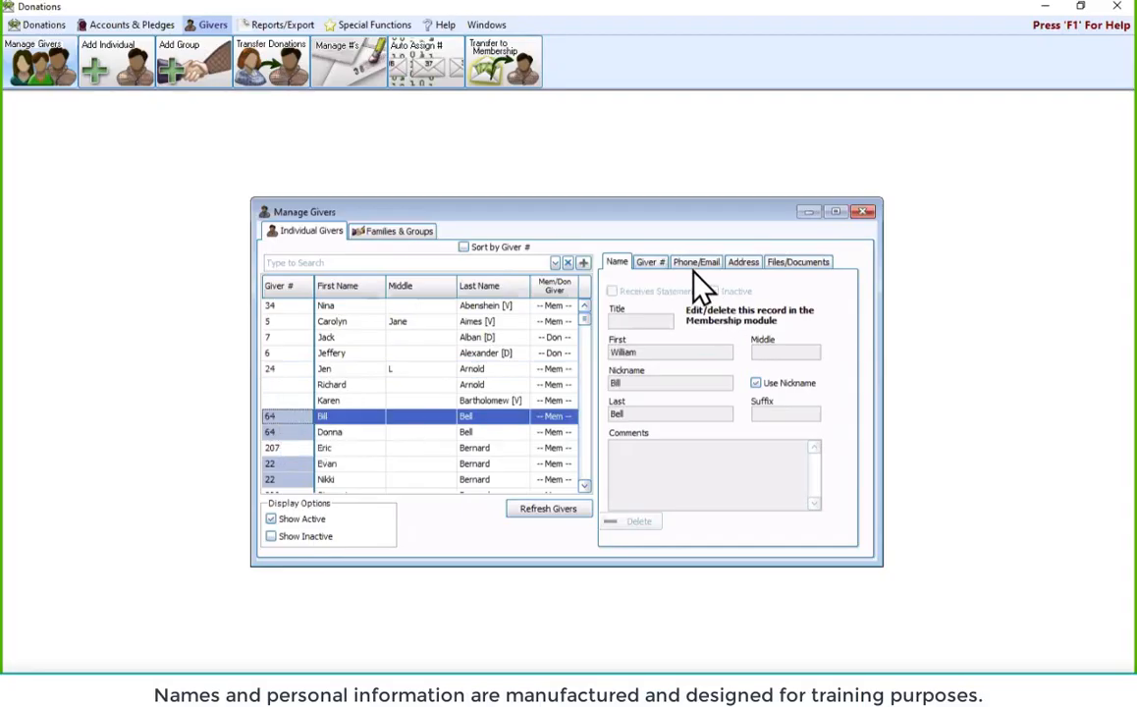
click(650, 263)
click(362, 435)
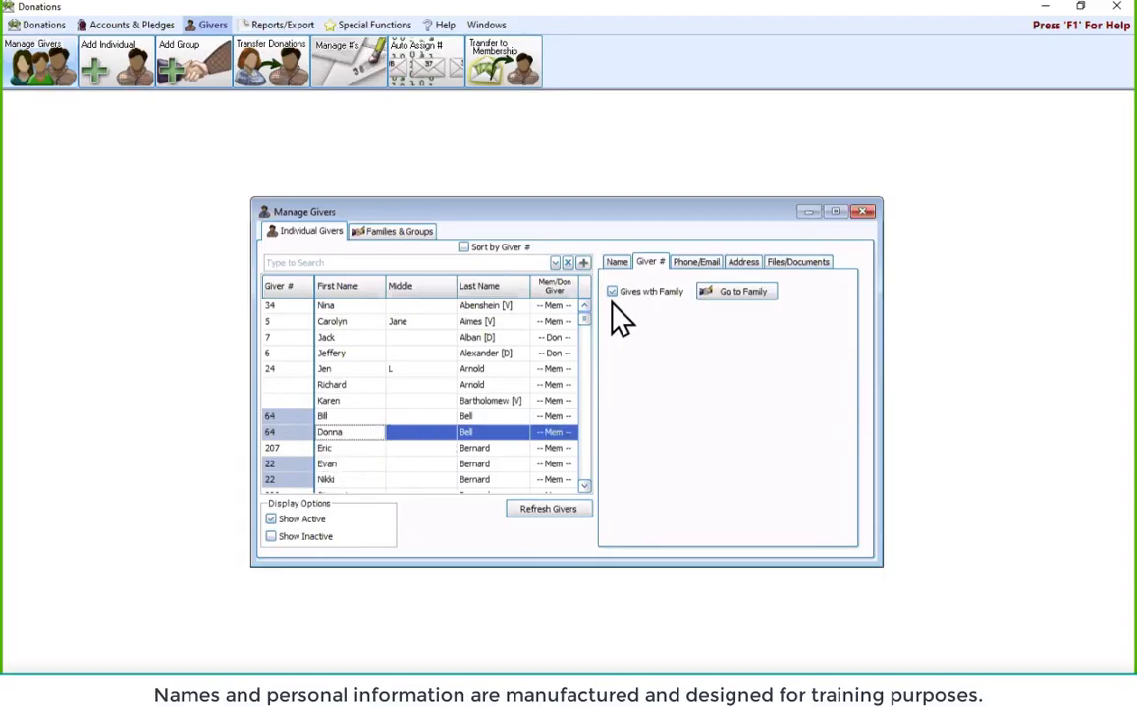
click(383, 416)
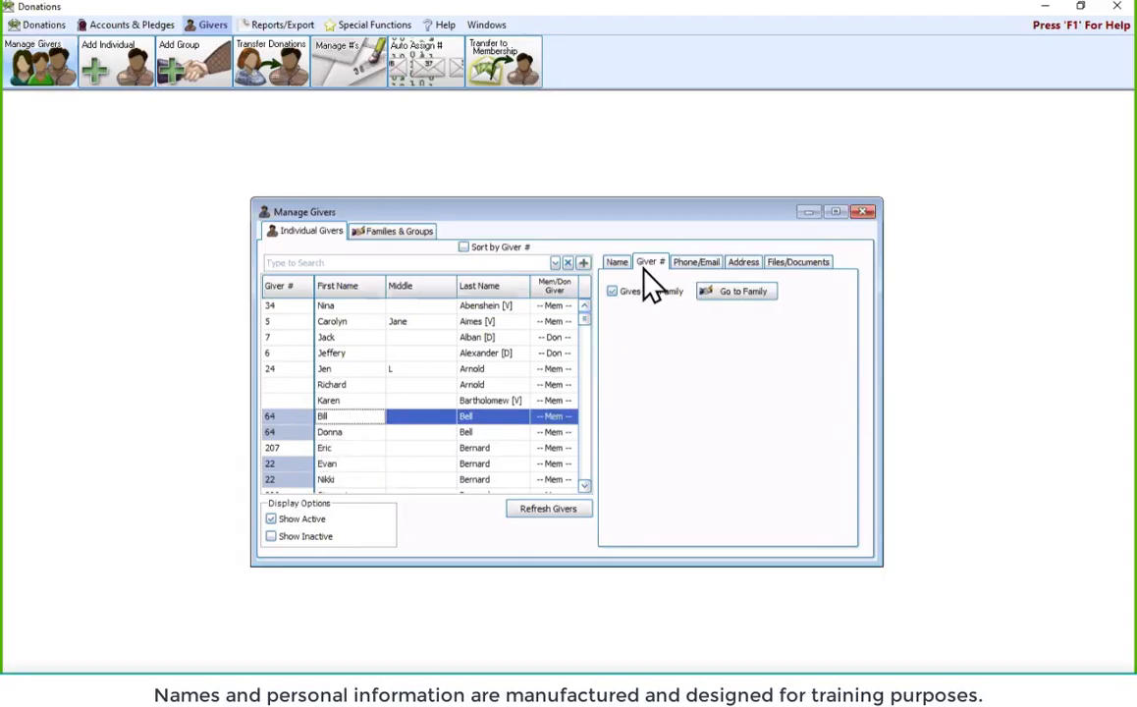
click(616, 262)
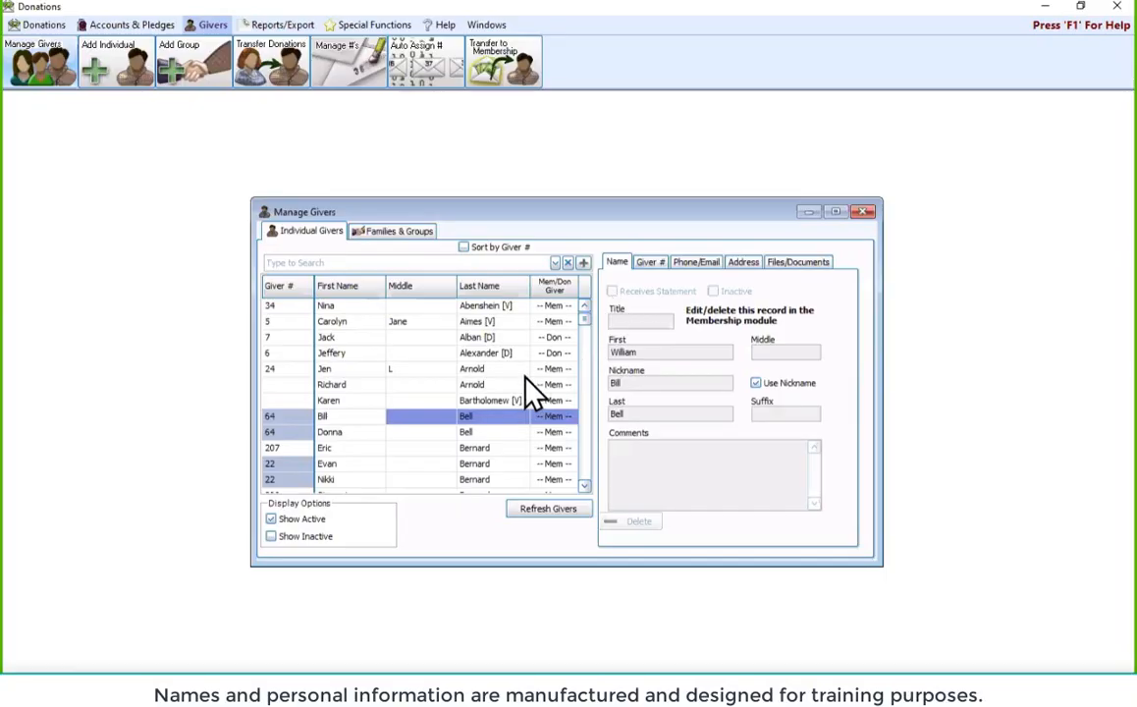
Compare the Receives Statement setting on the couple's family record with the individual records, and close Manage Givers.
click(402, 233)
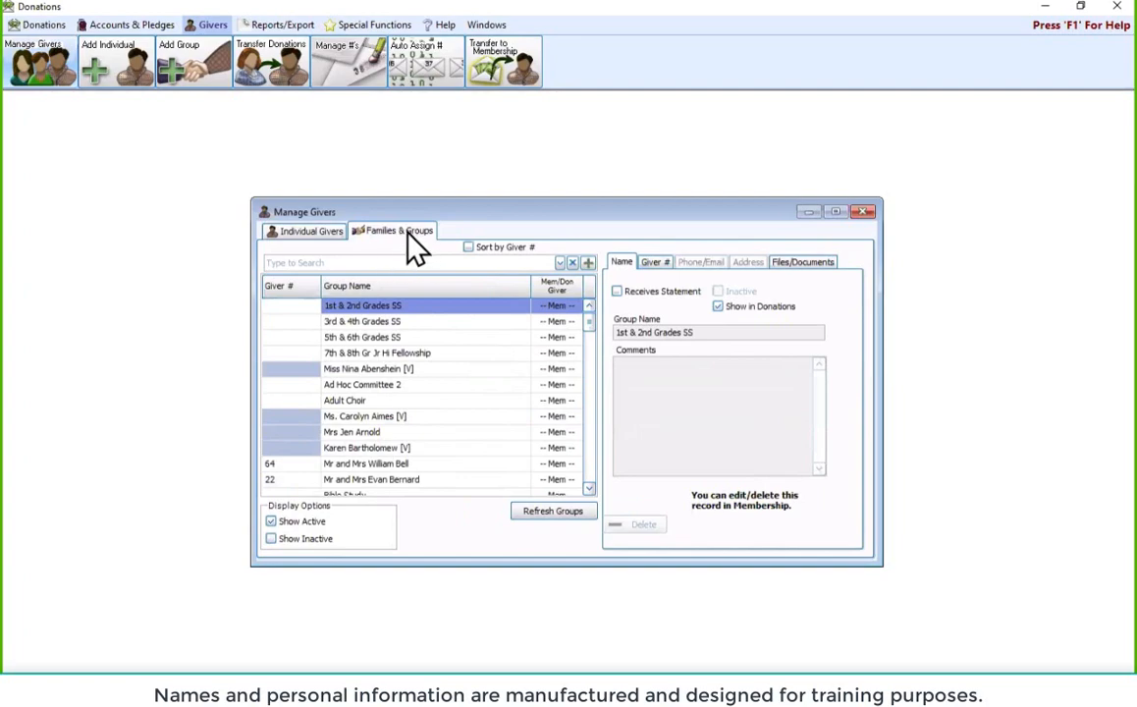
click(424, 464)
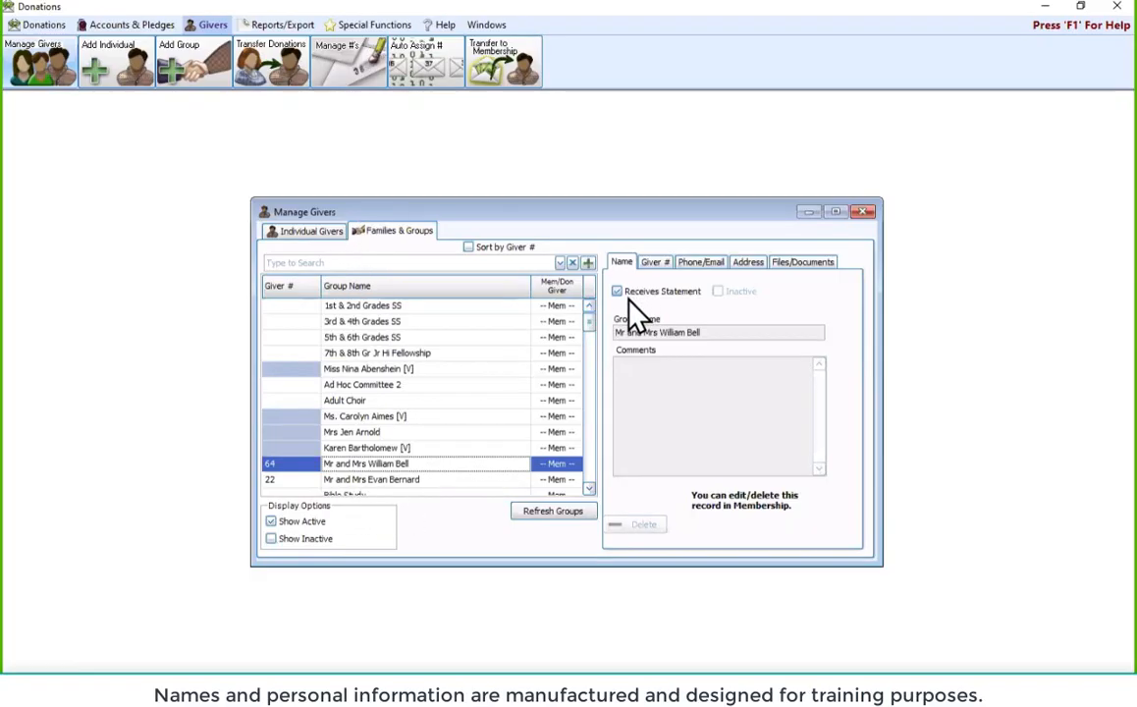
click(303, 233)
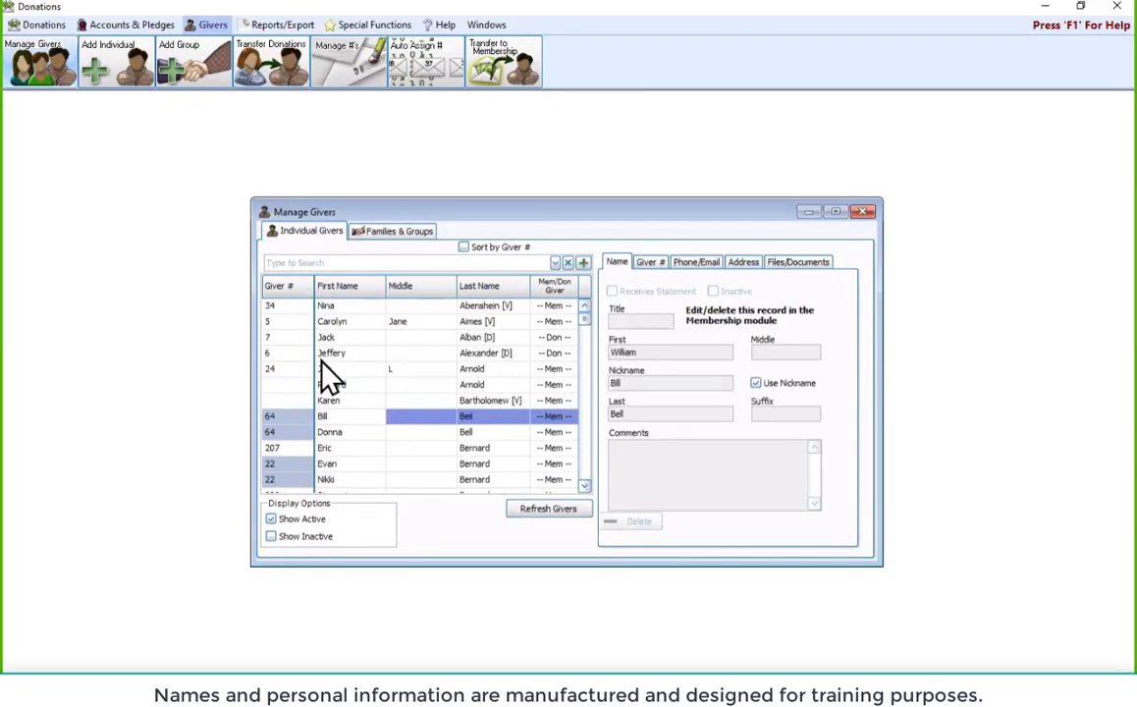
click(324, 369)
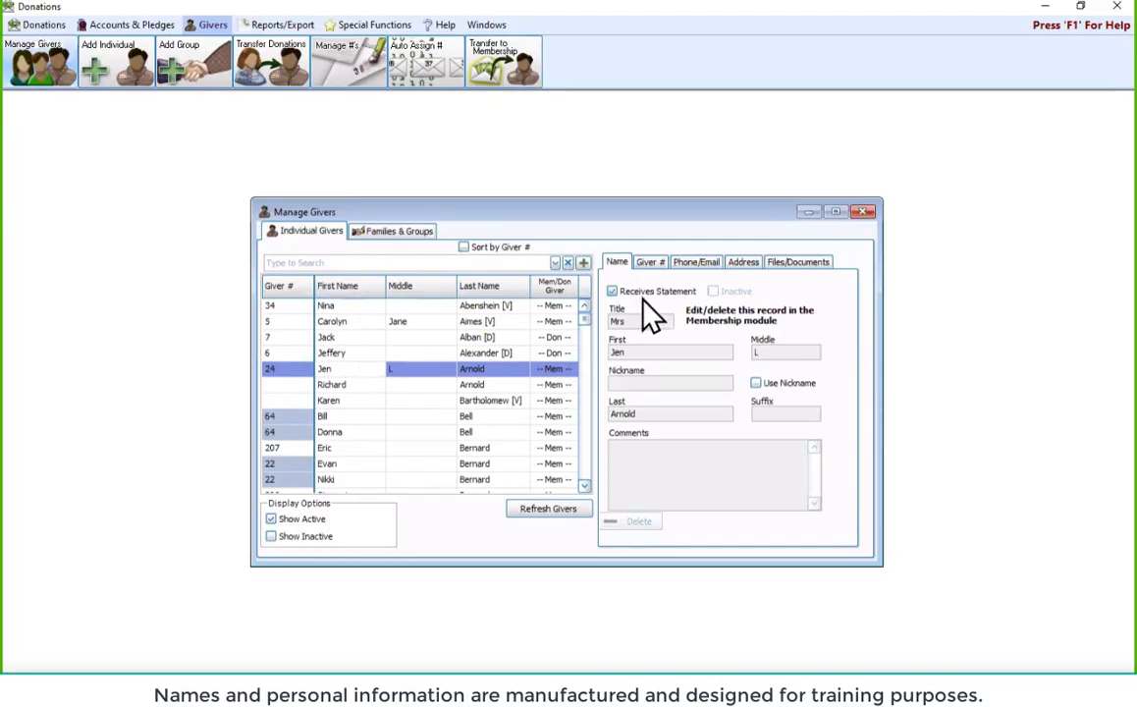
click(378, 418)
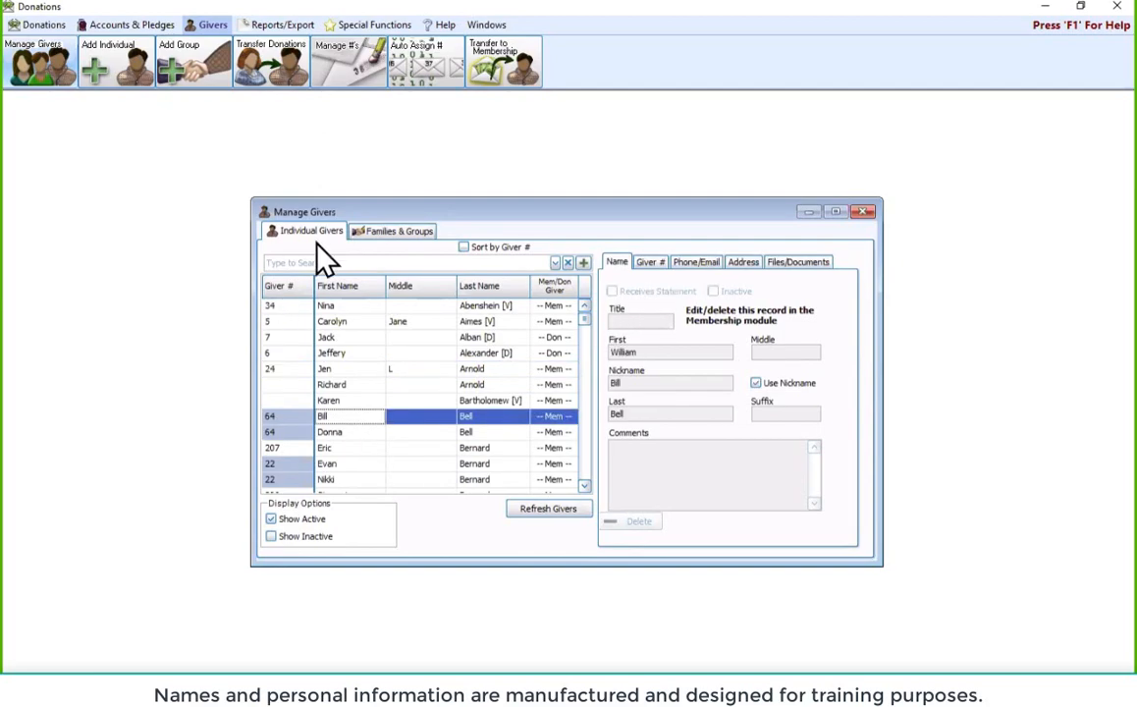
click(376, 234)
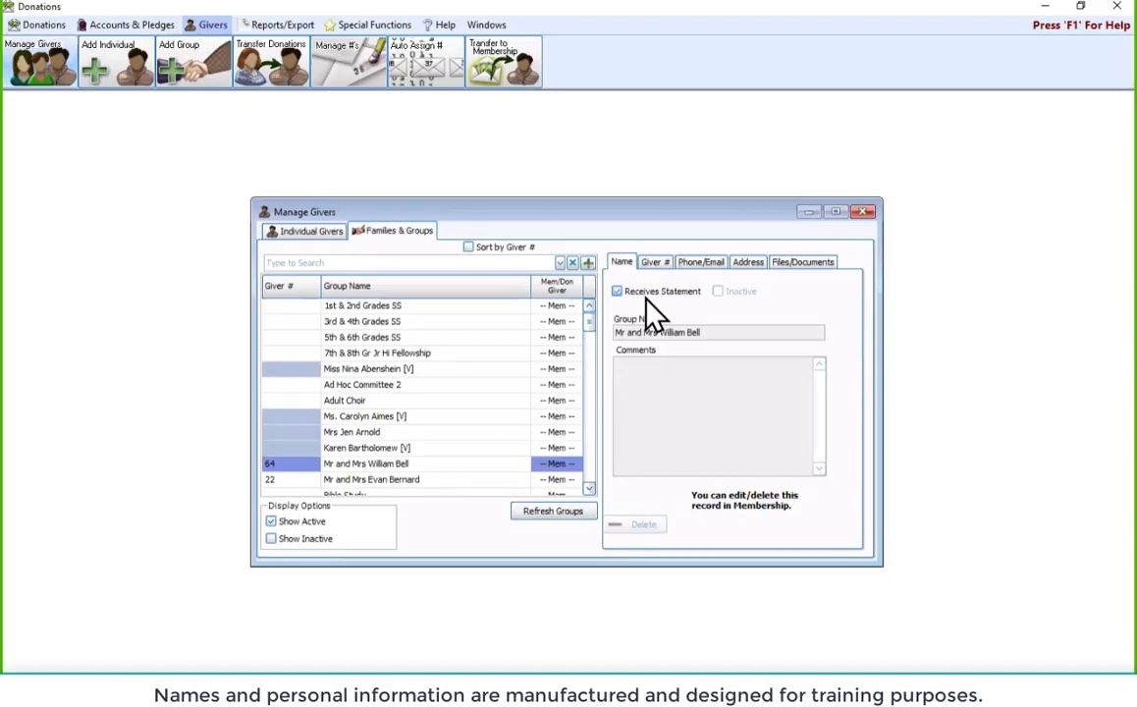
click(864, 213)
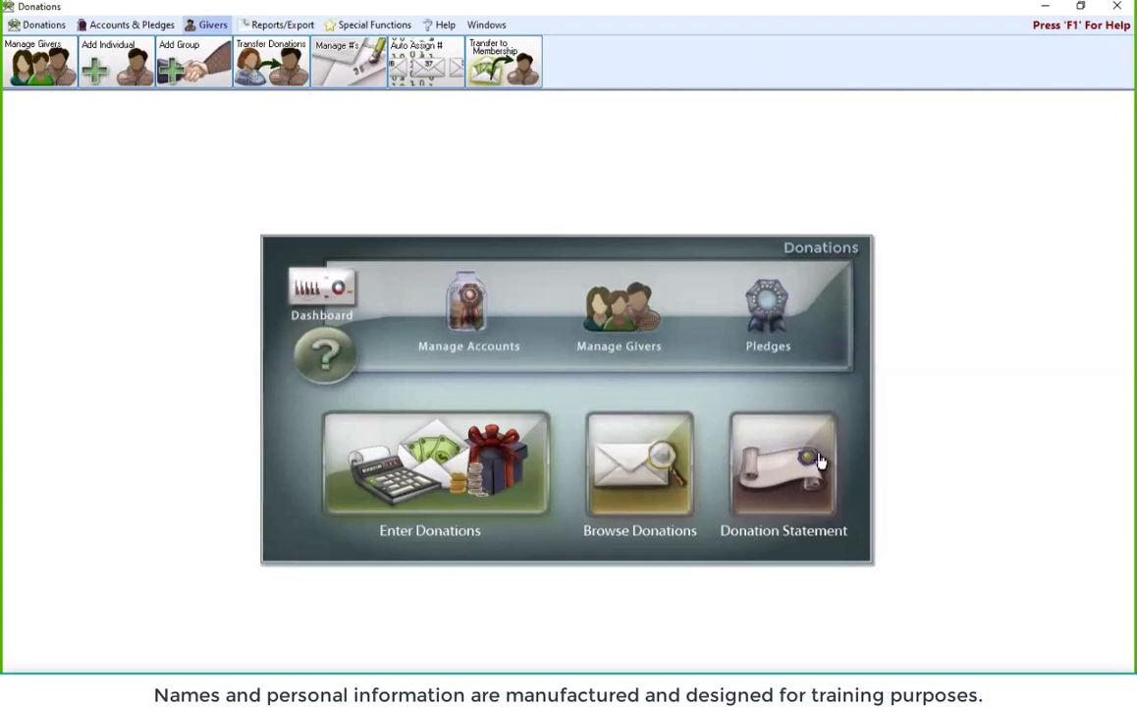
Open the donation statement for 01/01/2024 to 12/31/2024, proceed to Step 2 and look through the list of givers.
click(307, 29)
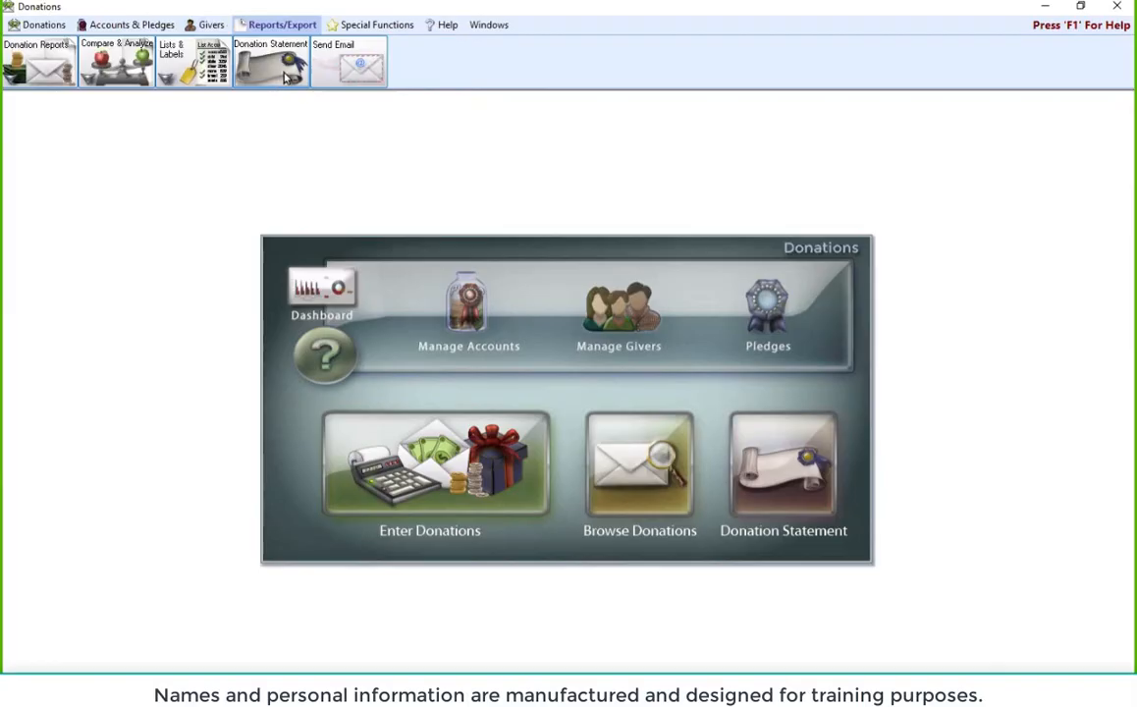
click(285, 76)
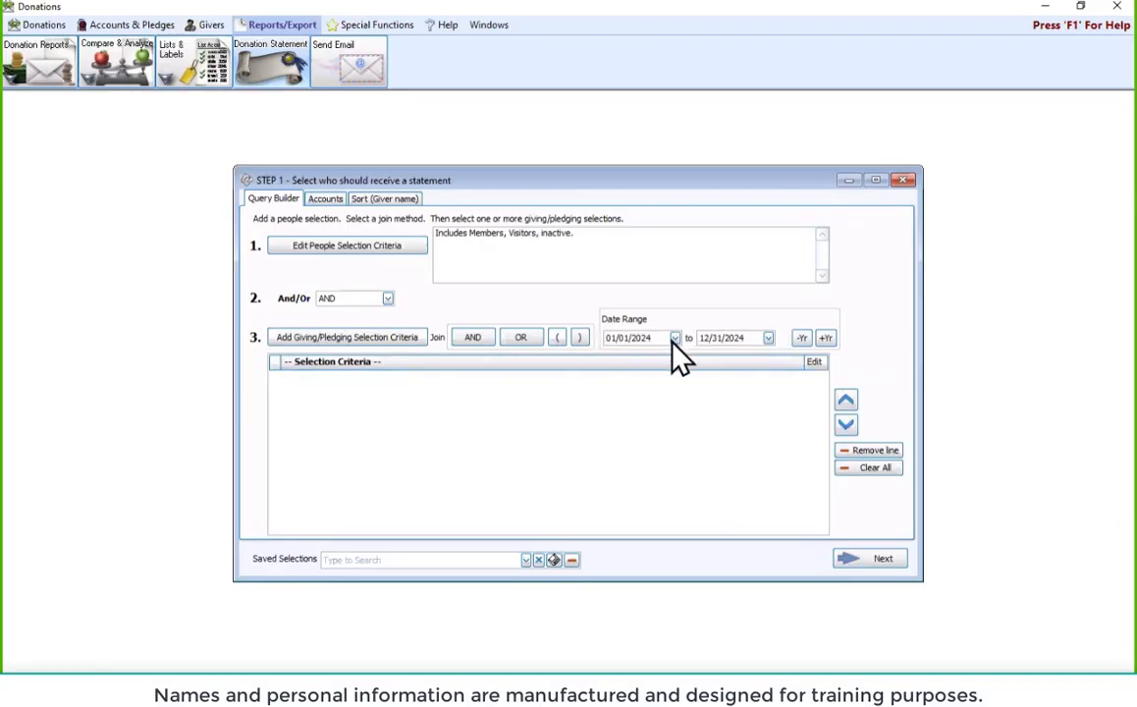
click(883, 565)
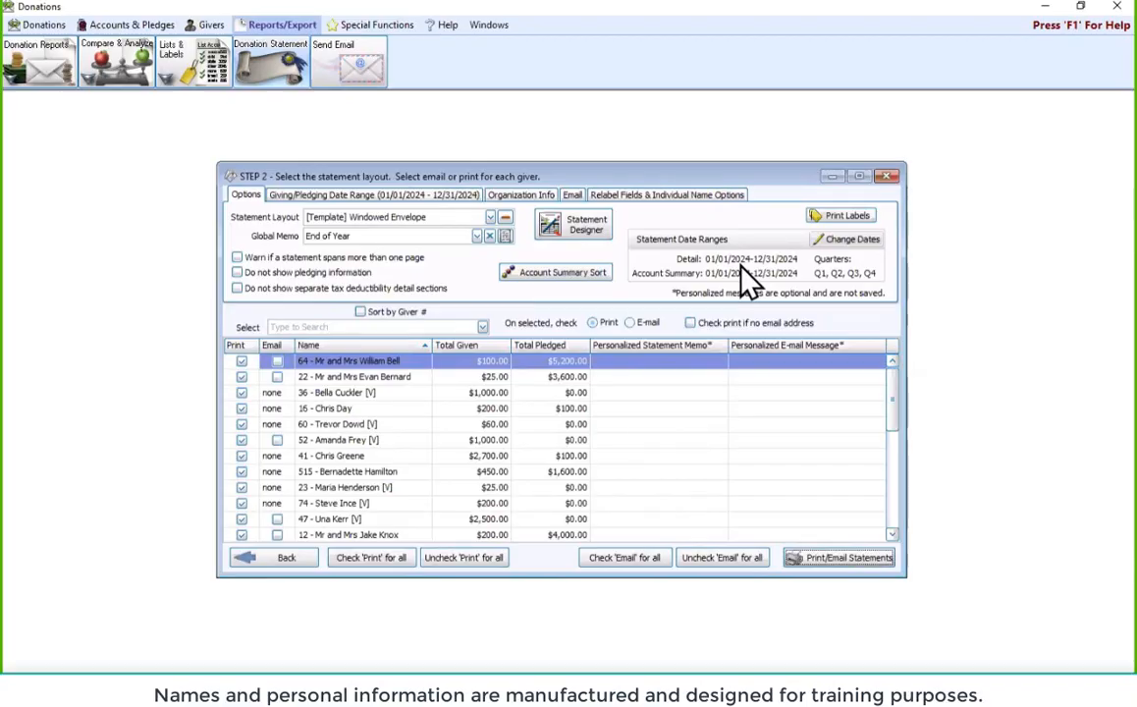
scroll(899, 442, down, 4)
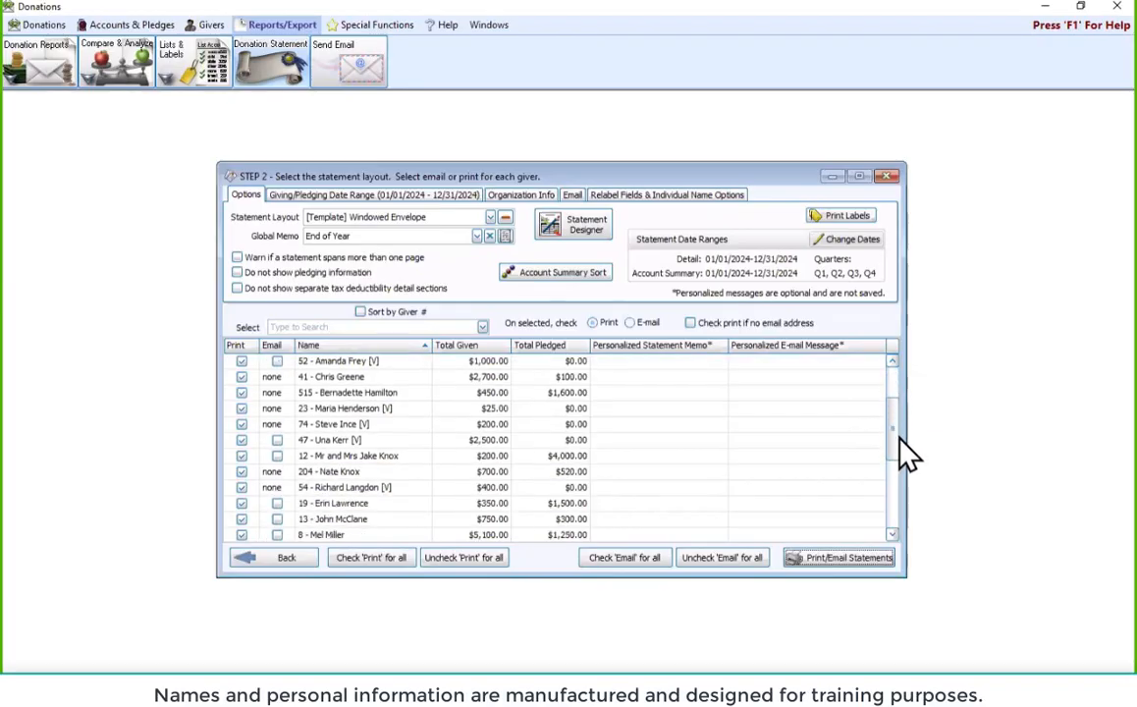
scroll(908, 468, down, 2)
scroll(913, 462, up, 5)
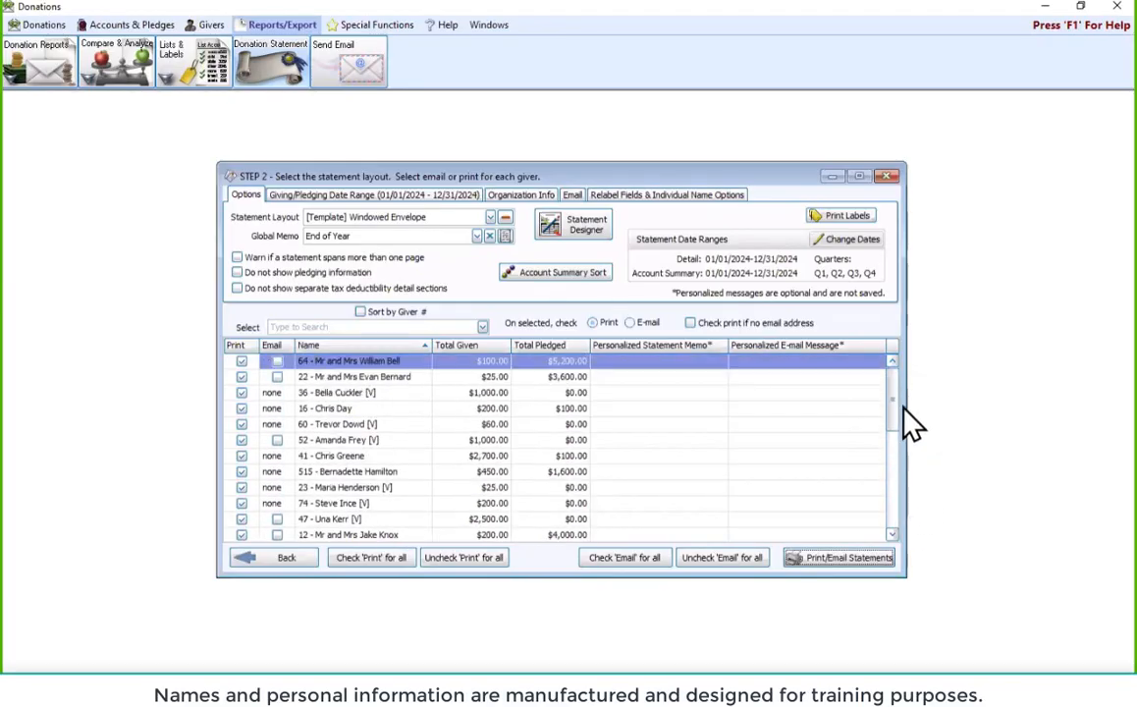
Return to Step 1, examine the selection criteria and the Sort Field 1 choices, and close the donation statement.
click(309, 563)
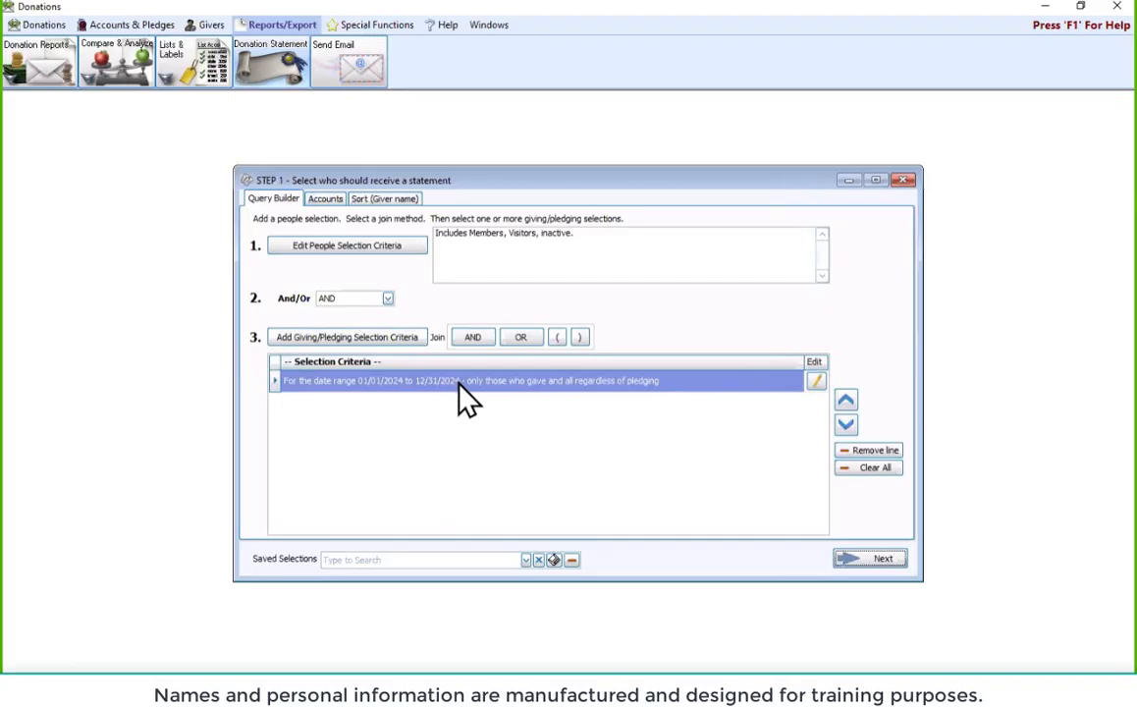
mouse_move(563, 236)
mouse_down()
mouse_move(573, 236)
mouse_move(543, 235)
mouse_up()
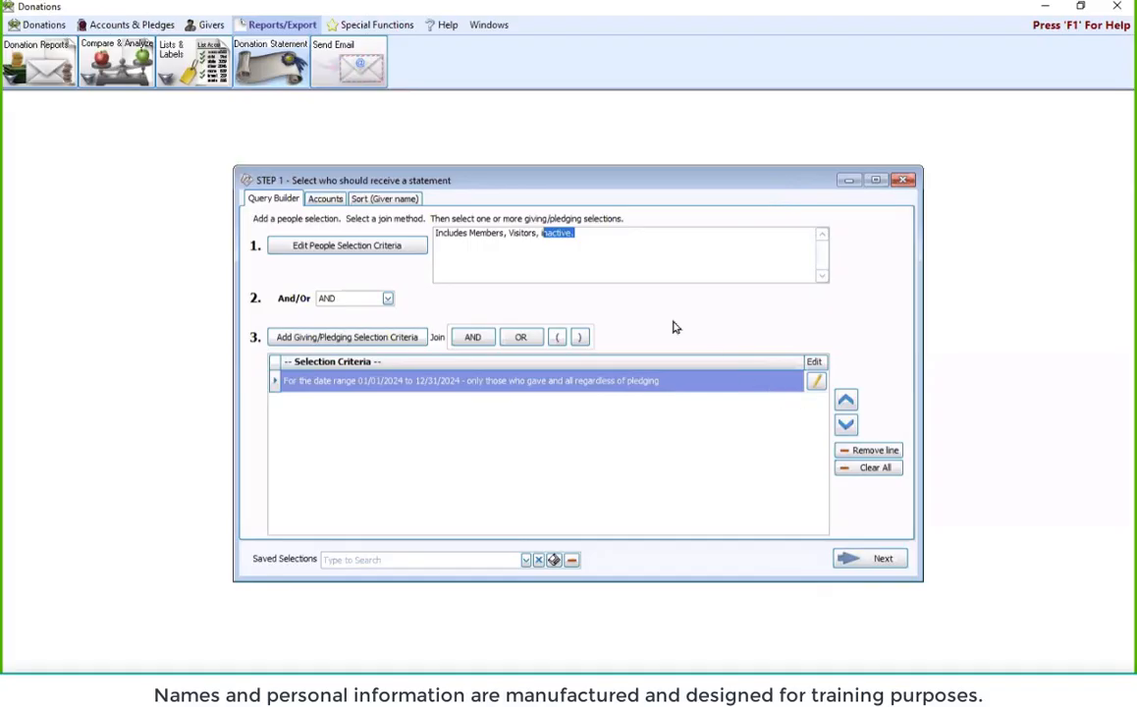
click(385, 199)
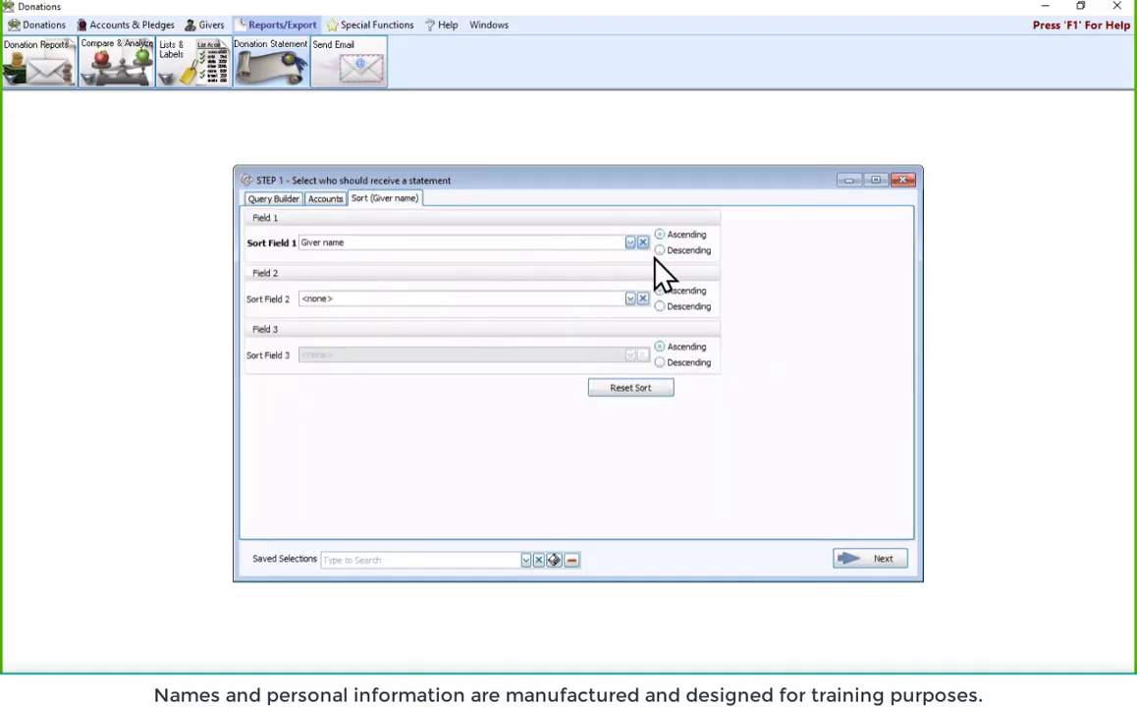
click(631, 242)
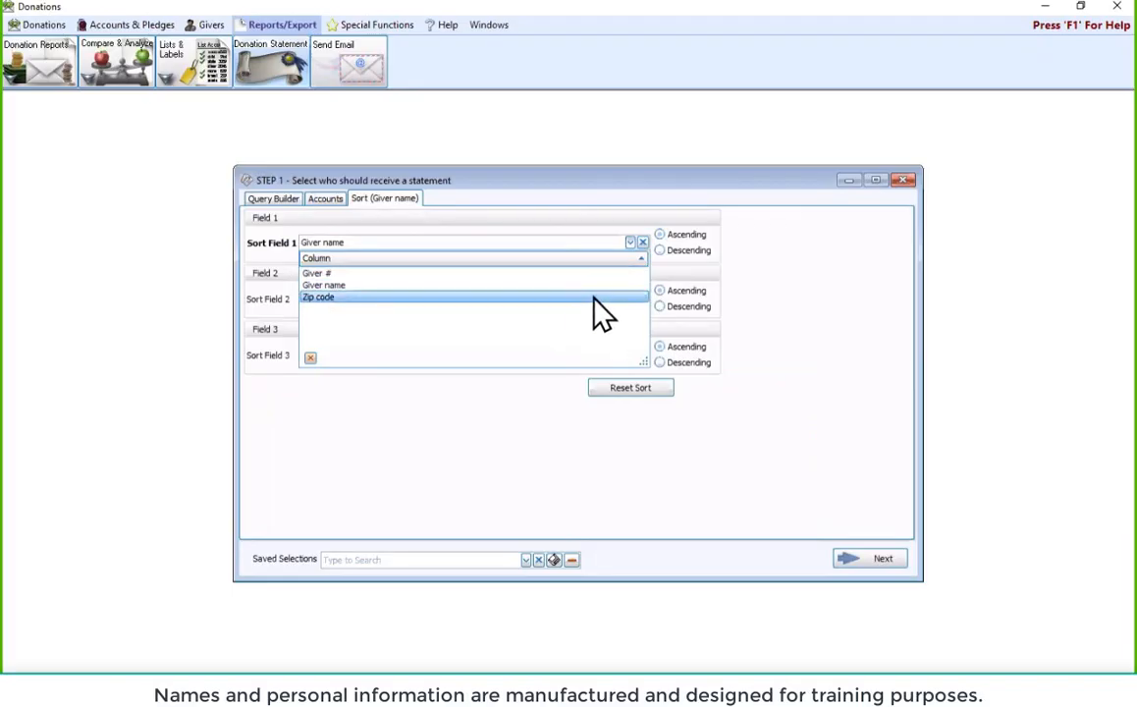
click(884, 447)
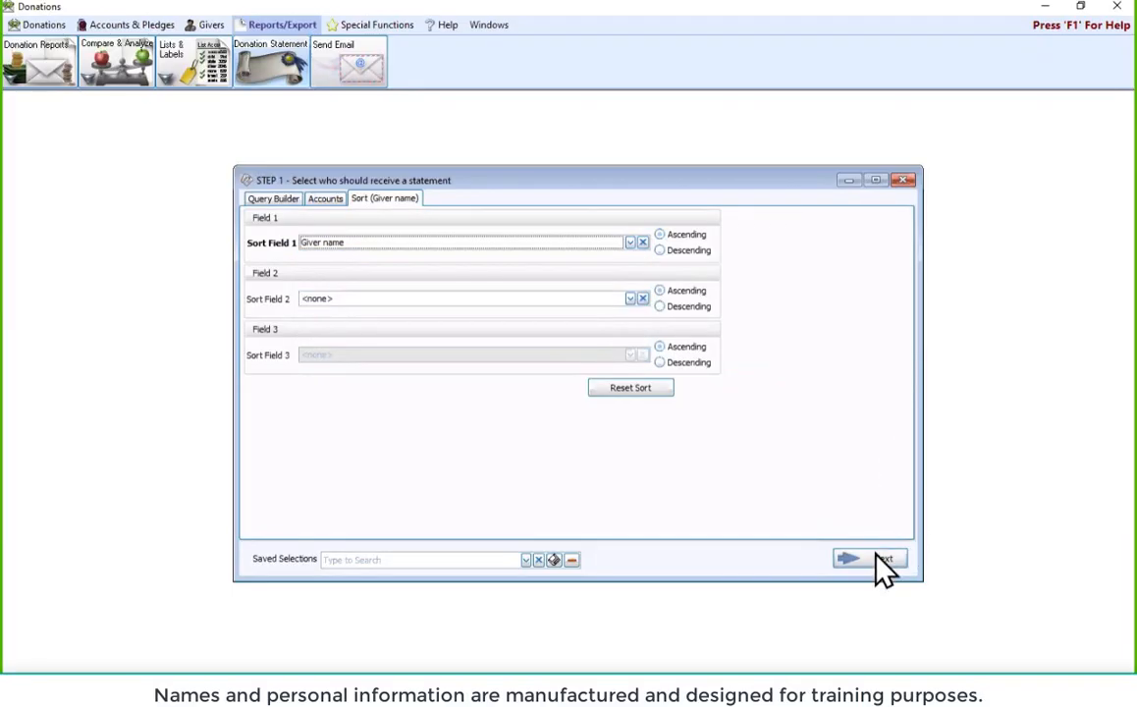
click(905, 183)
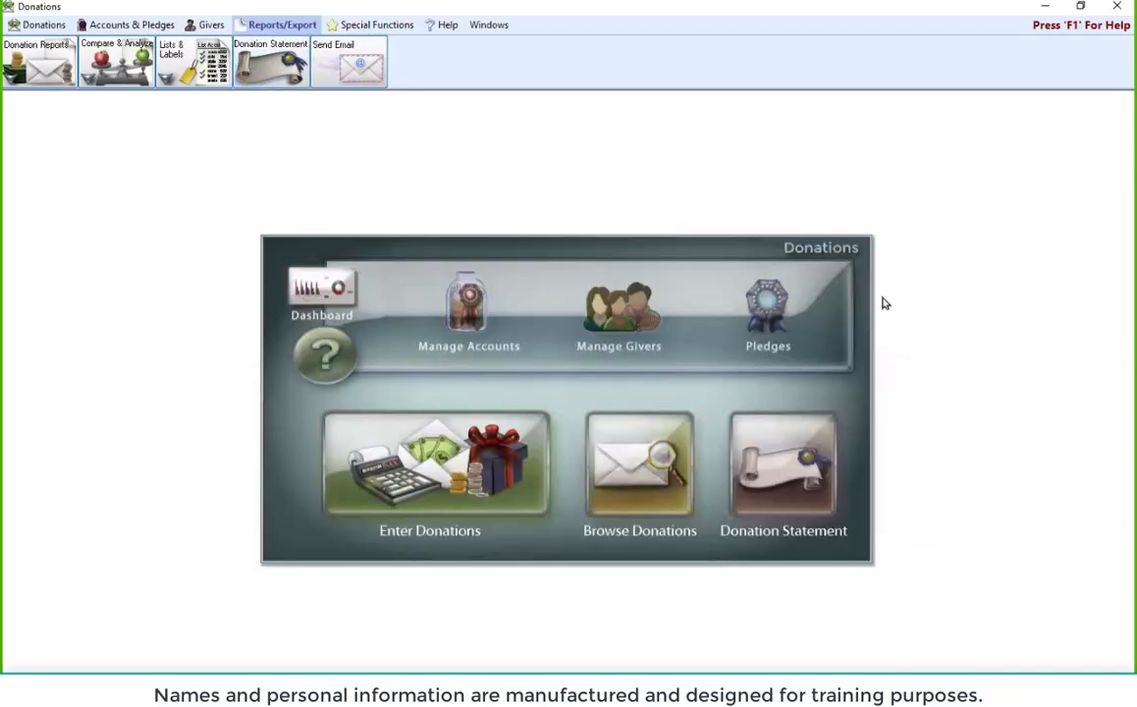
Reopen the donation statement's people selection criteria and examine the available membership fields and the option to include those without giver numbers.
click(781, 463)
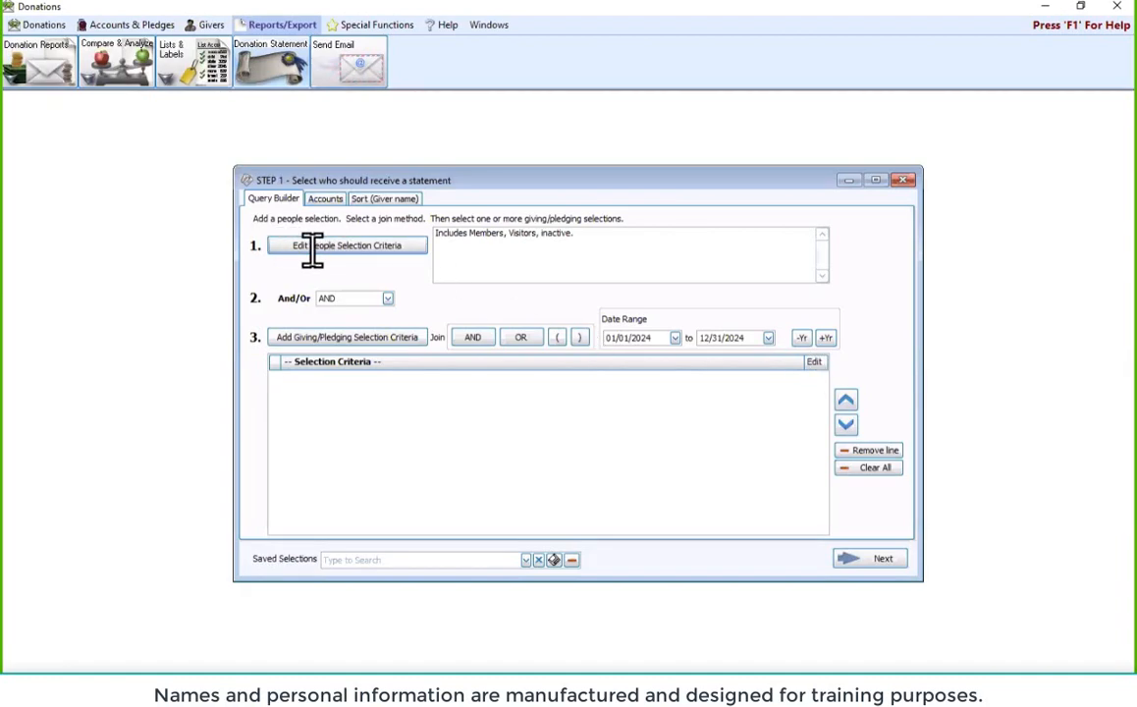
click(400, 250)
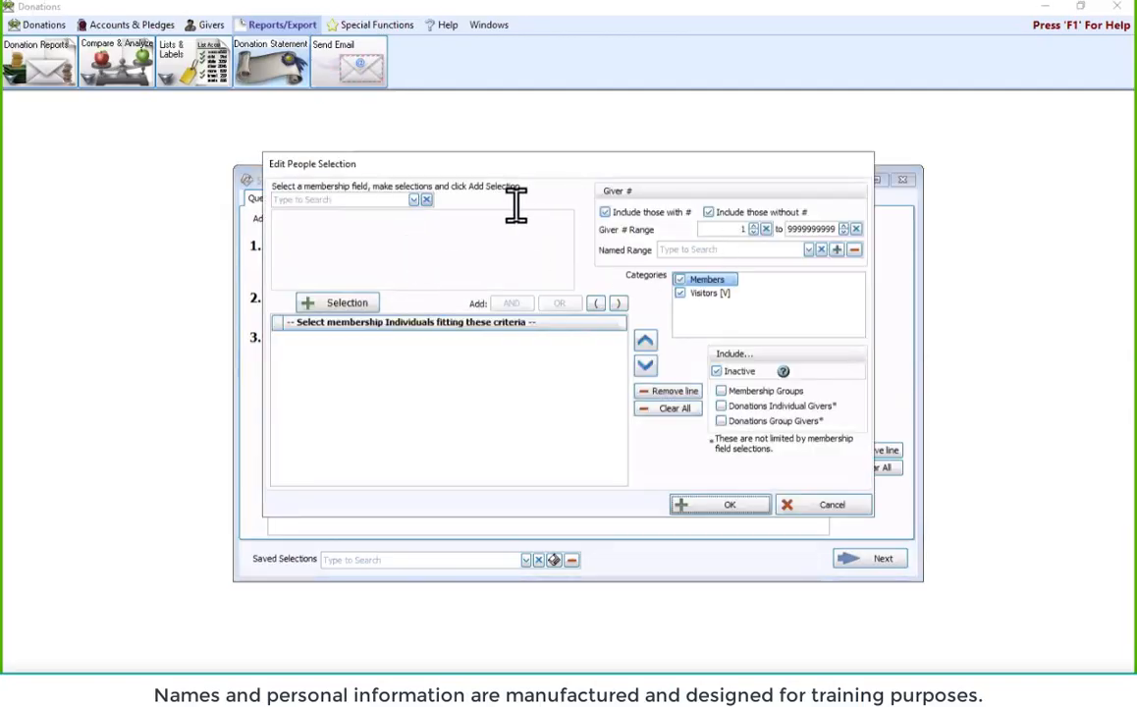
click(411, 202)
scroll(530, 267, down, 8)
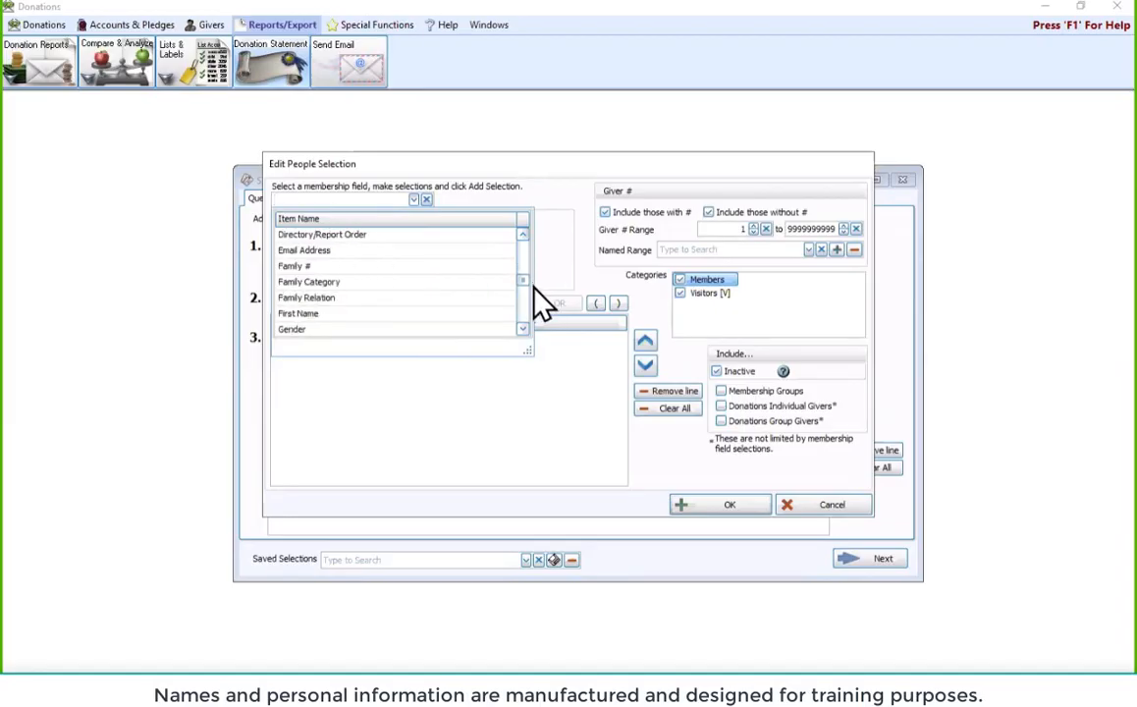
scroll(530, 267, up, 10)
click(555, 239)
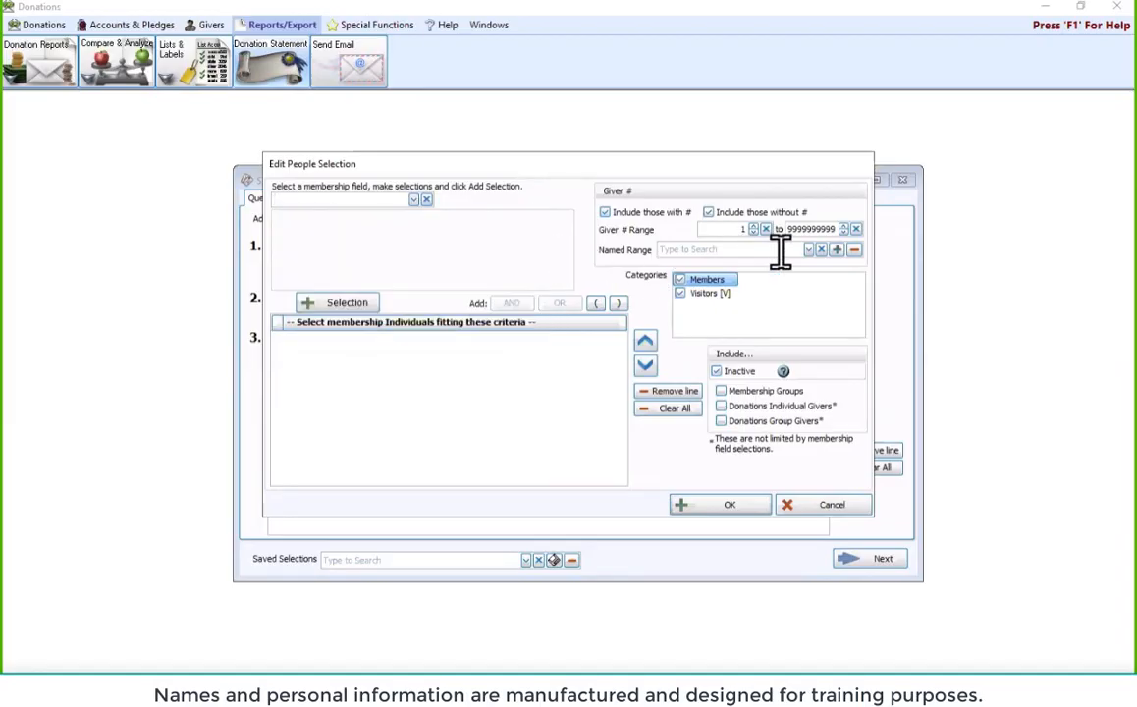
click(709, 213)
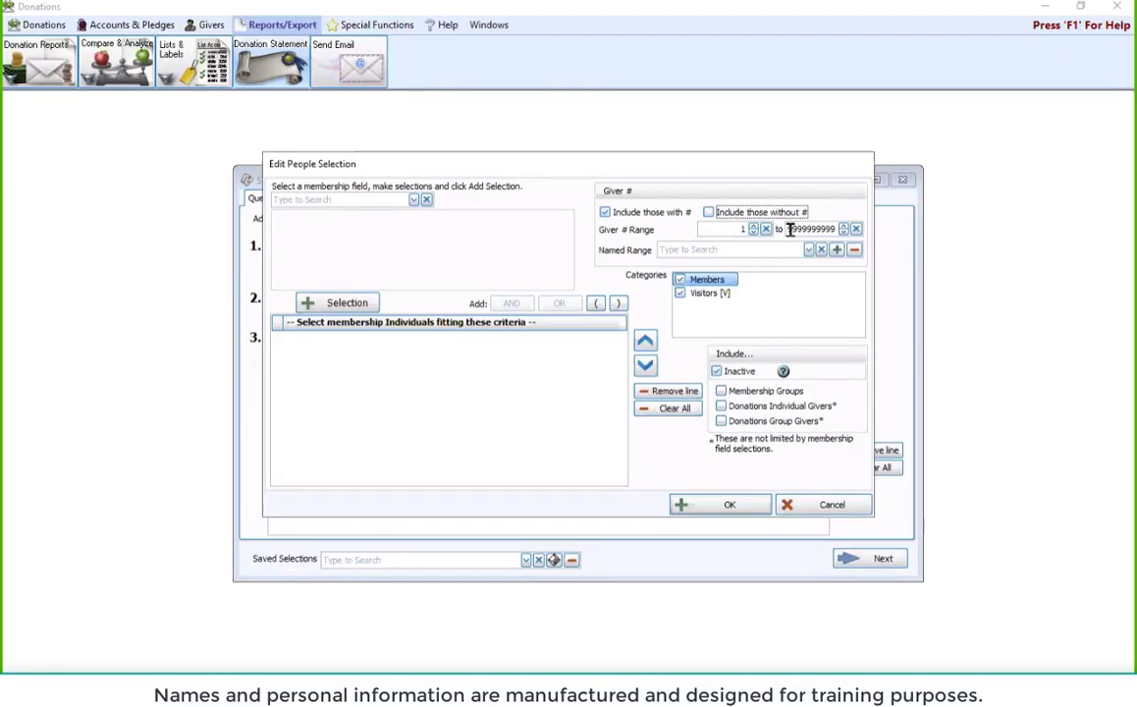
click(709, 212)
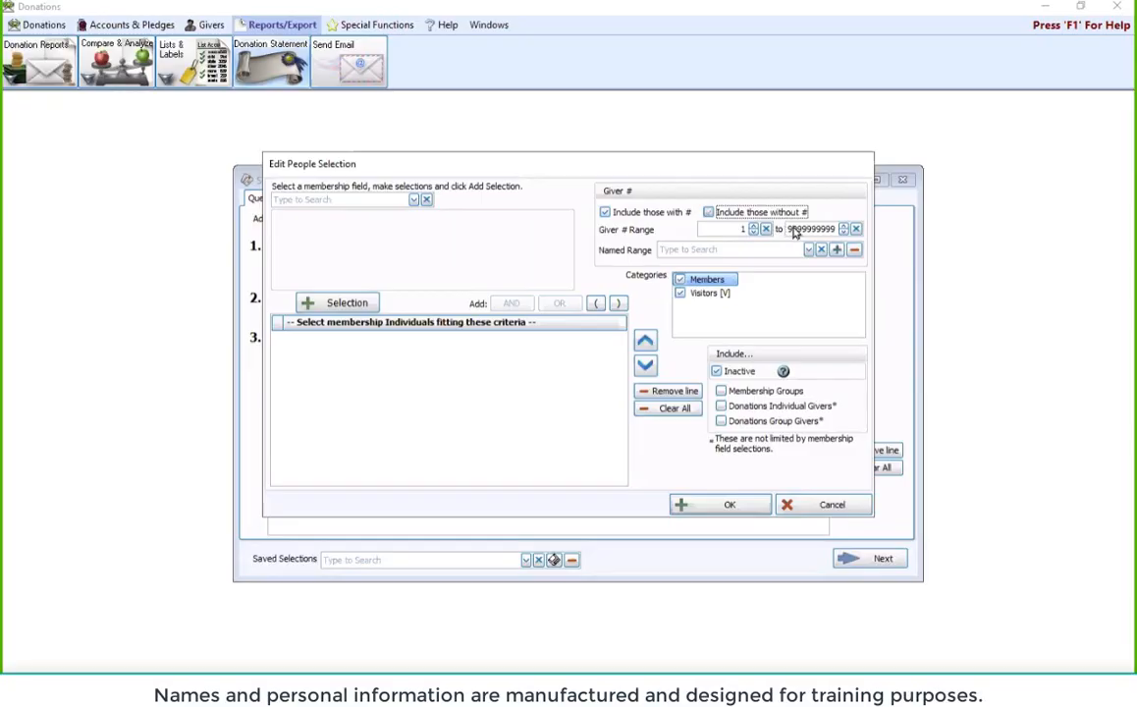
Examine the Visitors category in the people selection criteria and cancel the edits.
click(692, 293)
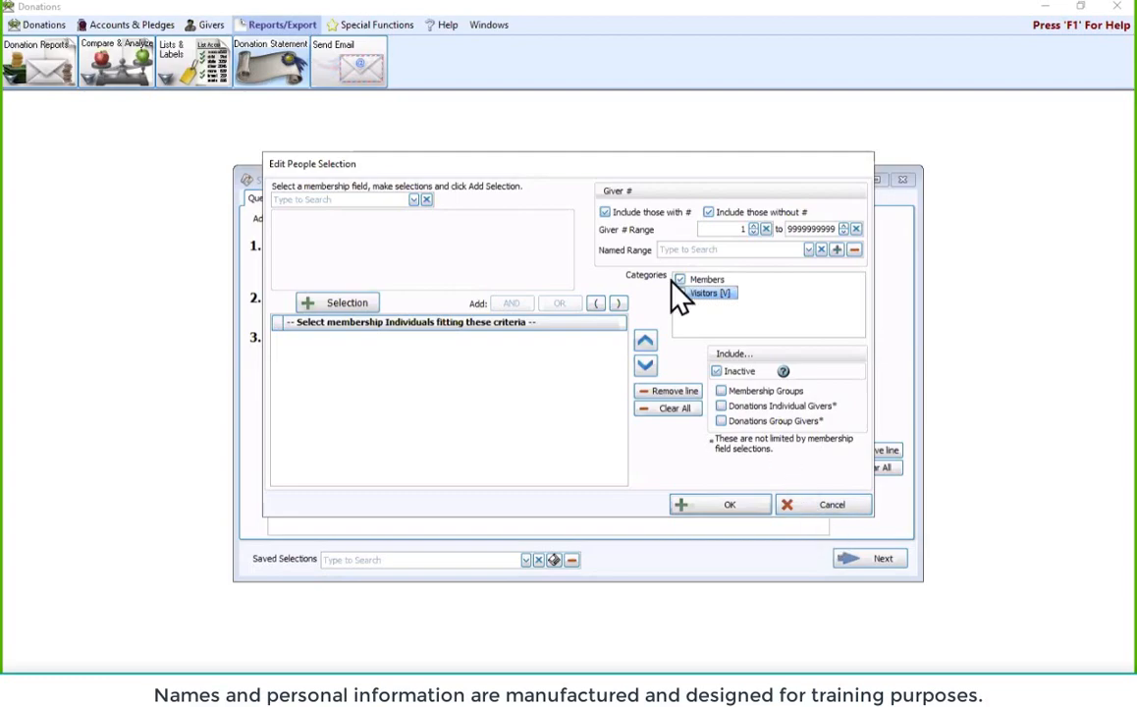
click(840, 509)
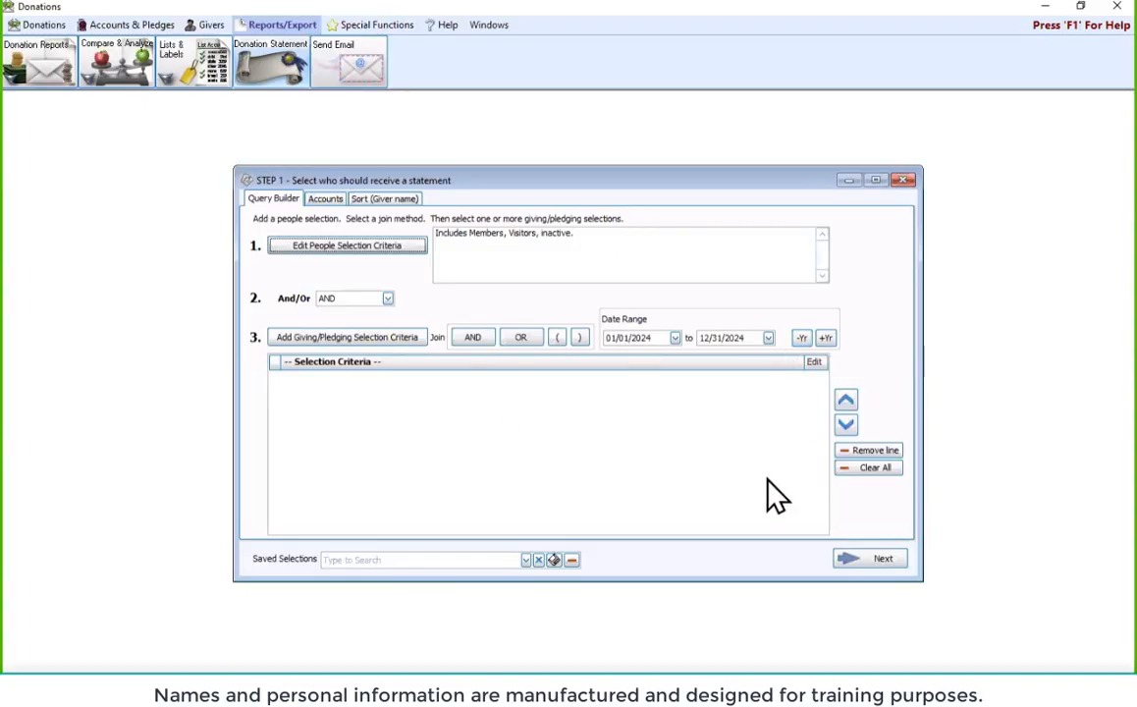
Shift the statement date range back and forward by whole years, ending on 01/01/2024 to 12/31/2024.
click(802, 340)
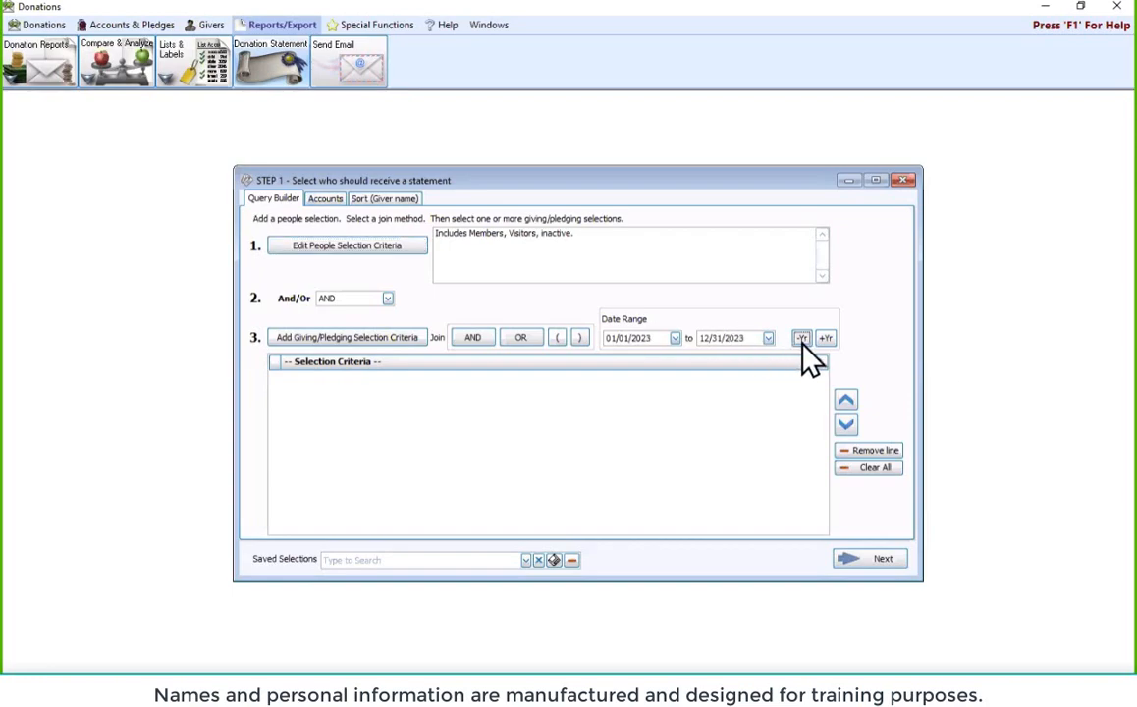
click(825, 339)
click(824, 338)
click(801, 338)
Try a giving/pledging query with giving set to All and only those who pledged, vary the met and not-met pledge options, and cancel it.
click(381, 340)
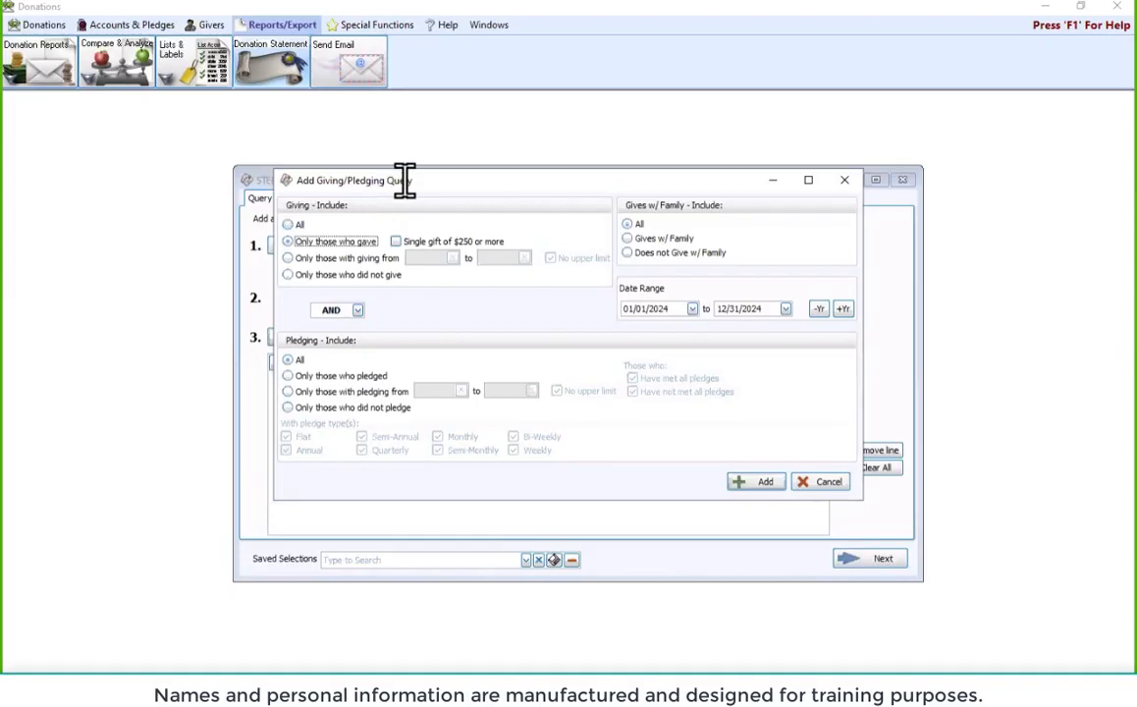
drag(404, 179, 564, 222)
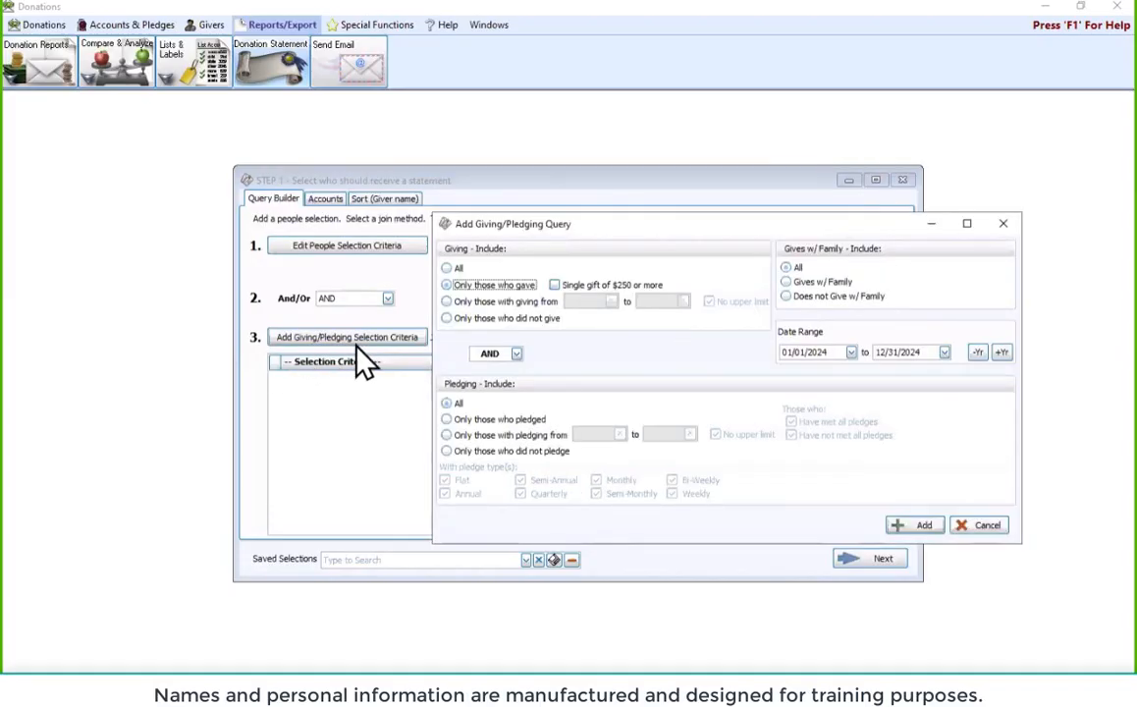
drag(718, 227, 580, 220)
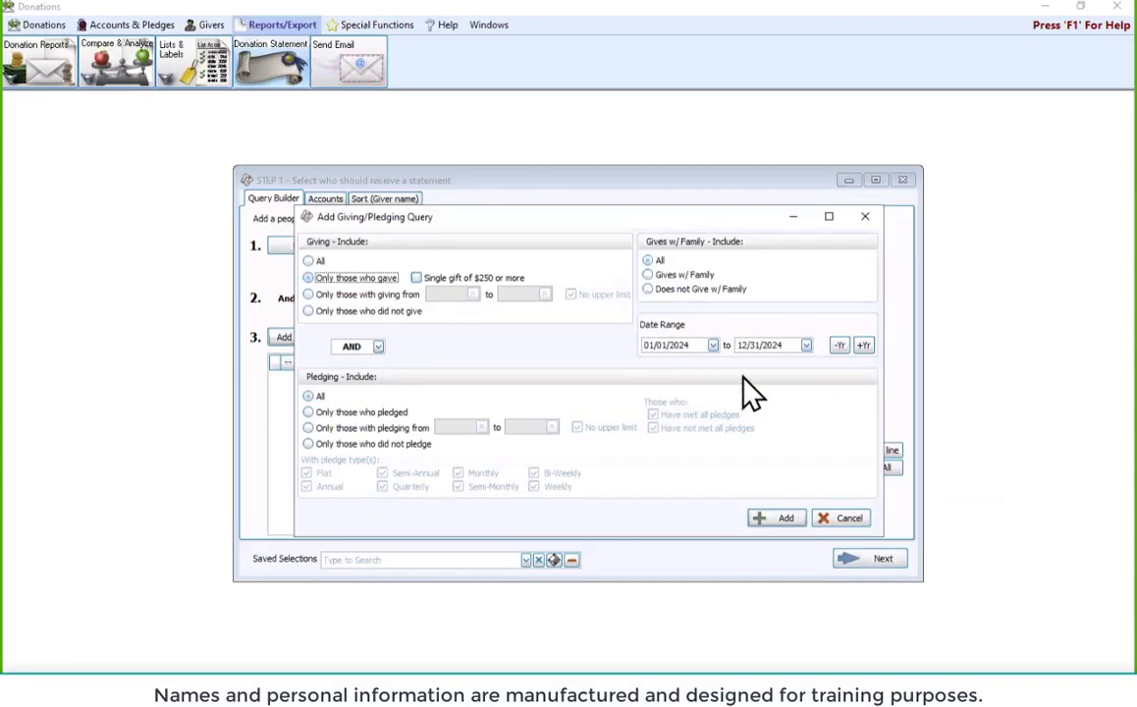
click(396, 429)
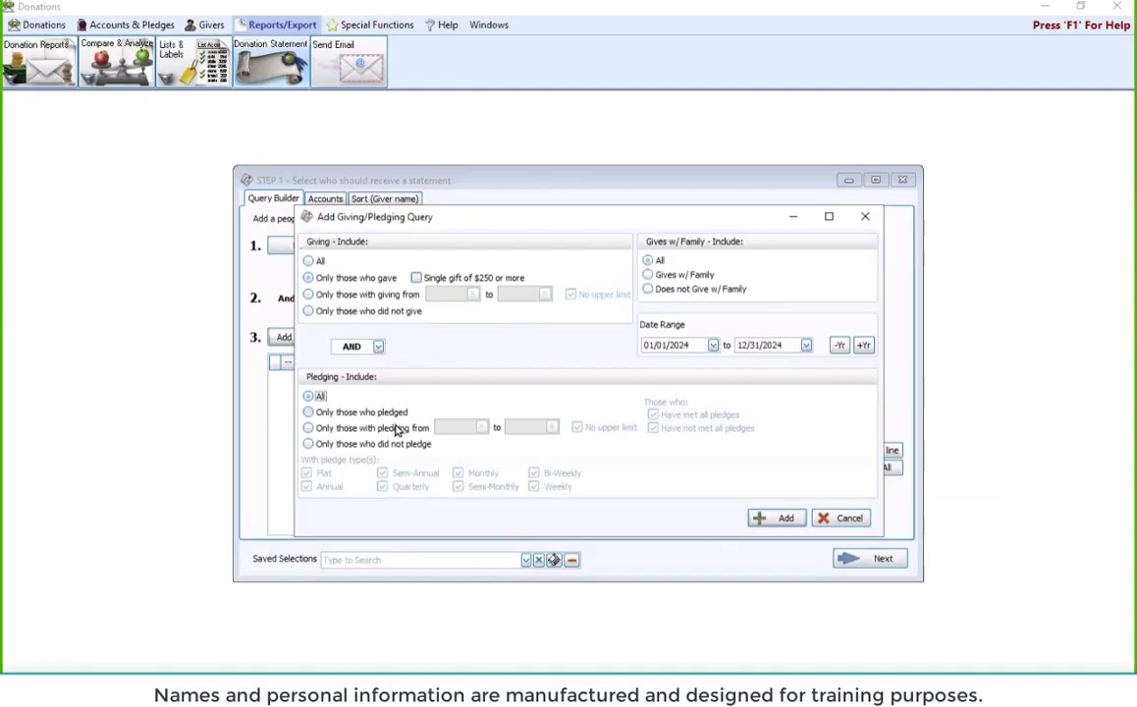
click(361, 412)
click(309, 260)
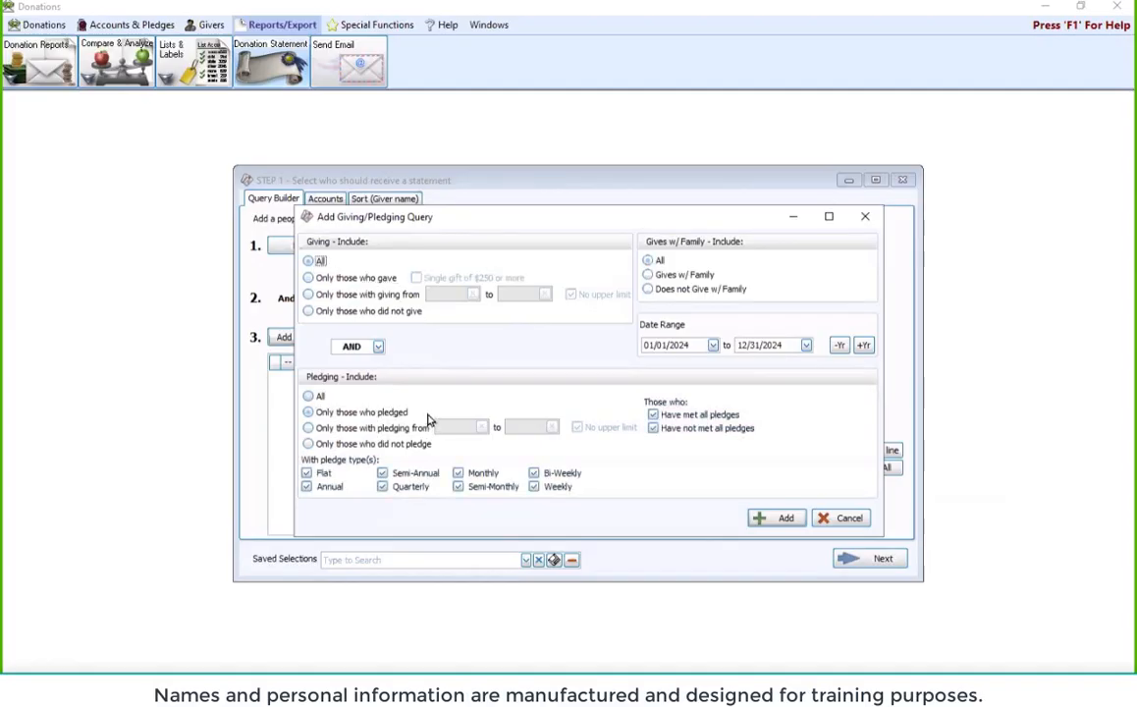
click(653, 428)
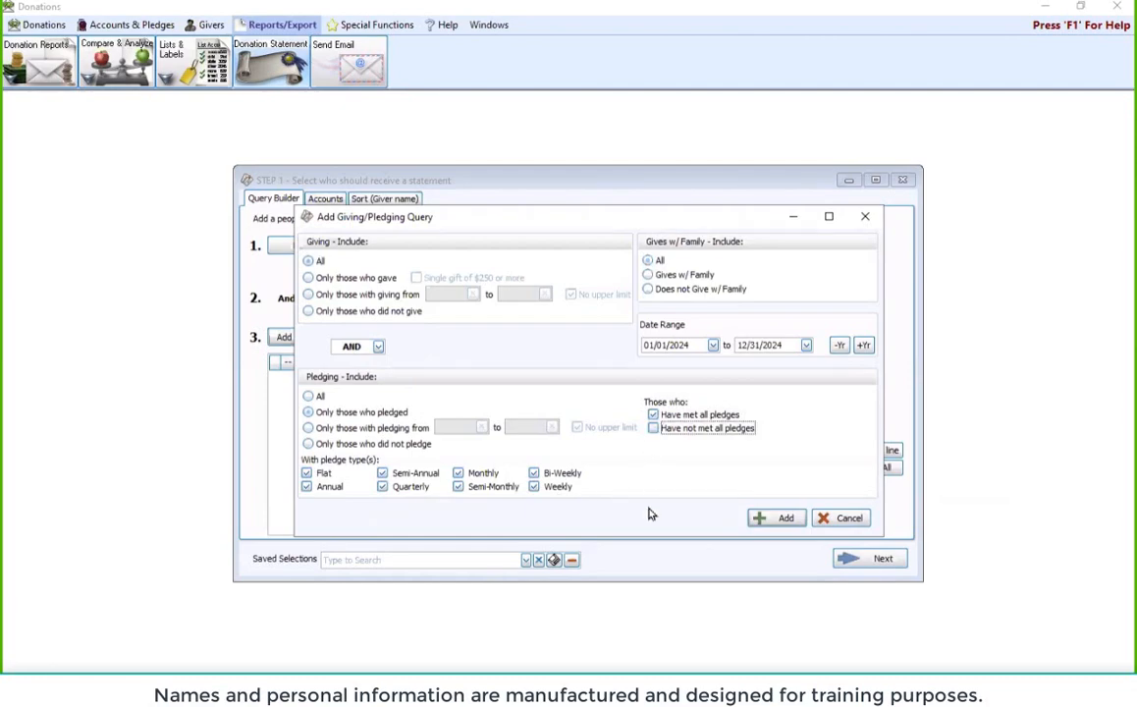
click(653, 429)
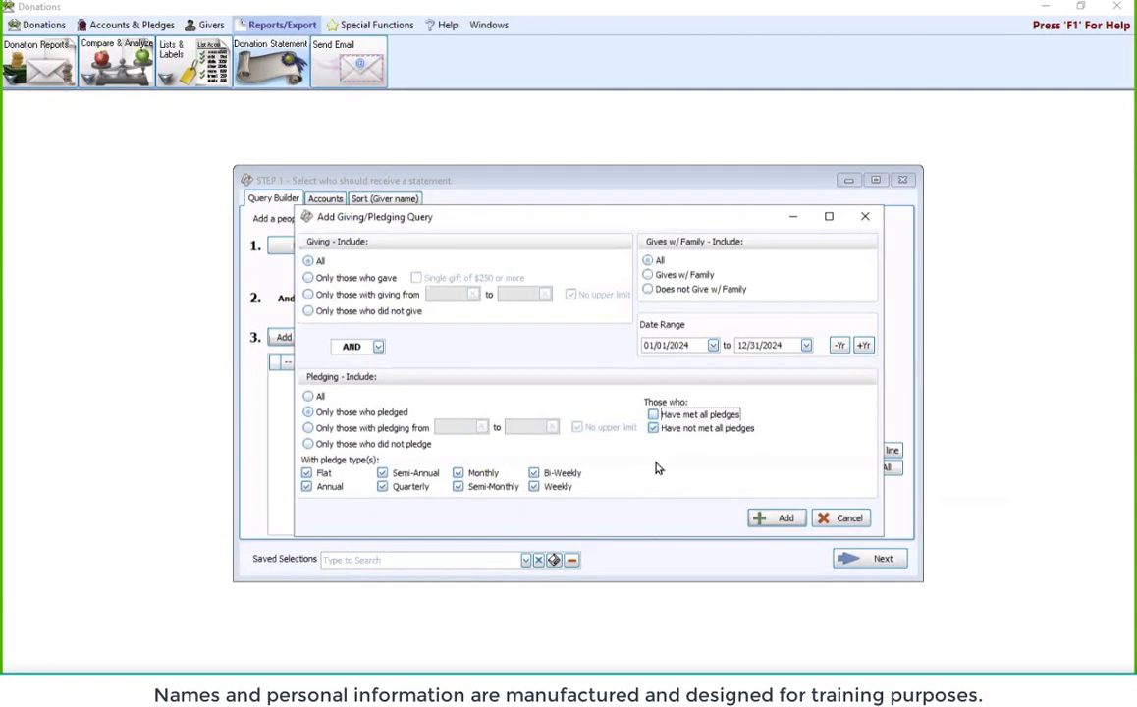
click(653, 415)
click(848, 518)
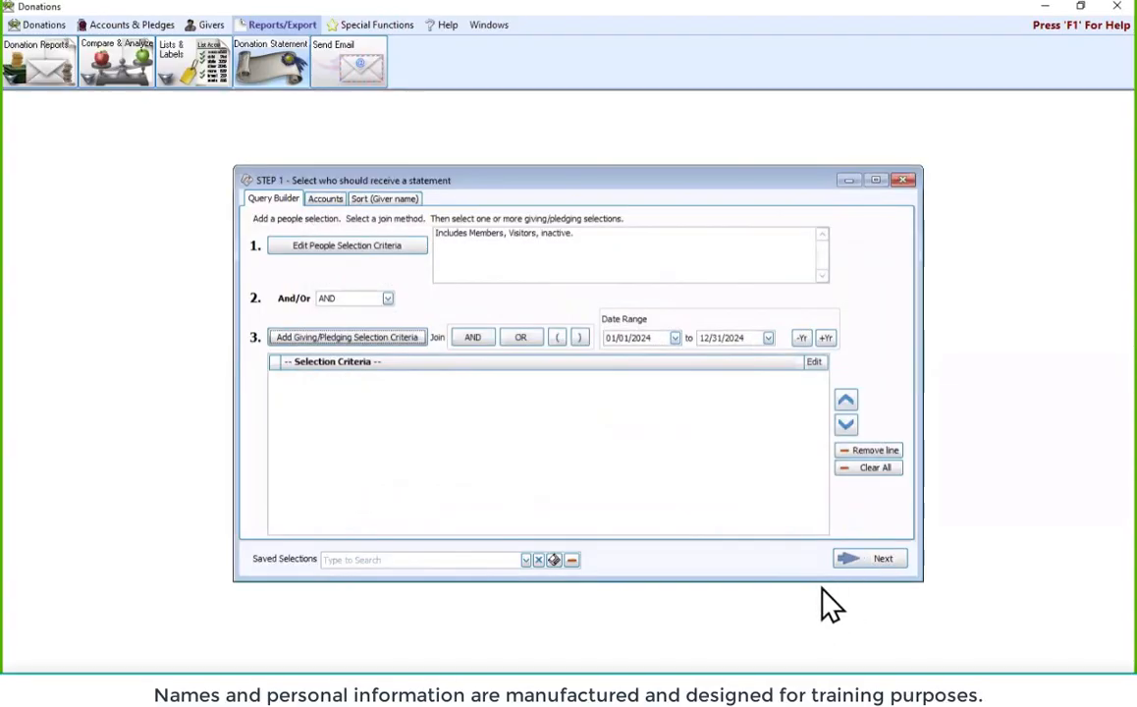
Add General fund, Missions, Building Fund, Flowers and Organ to the accounts selected for the statement.
click(325, 198)
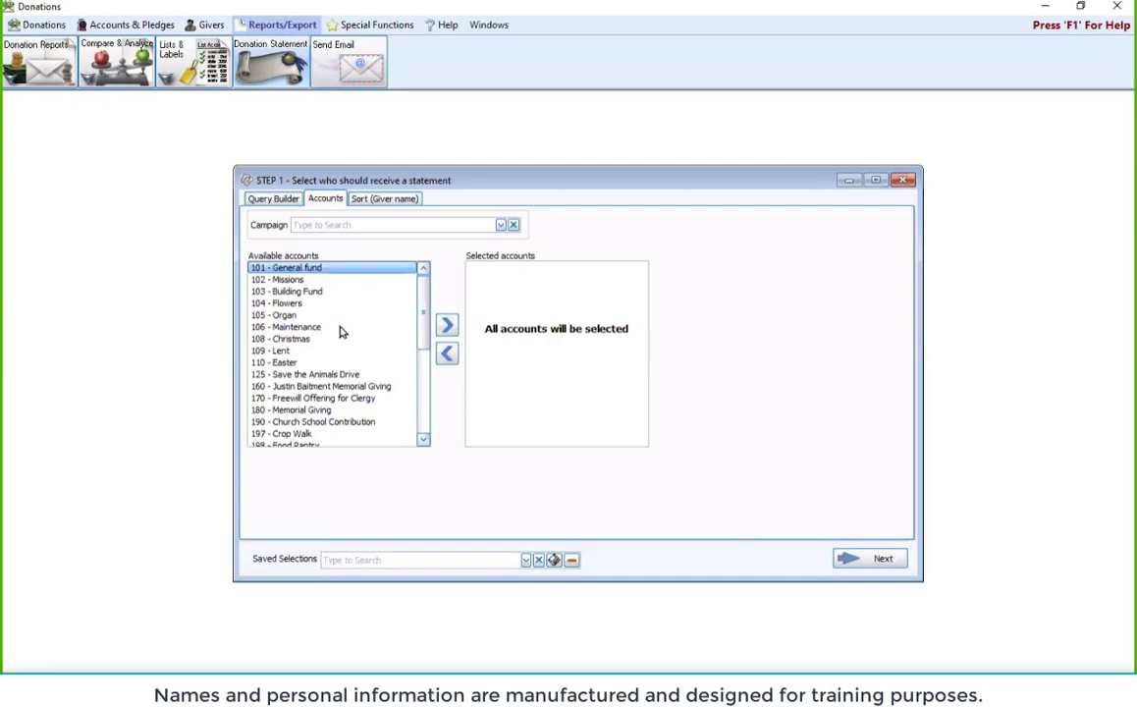
double_click(279, 267)
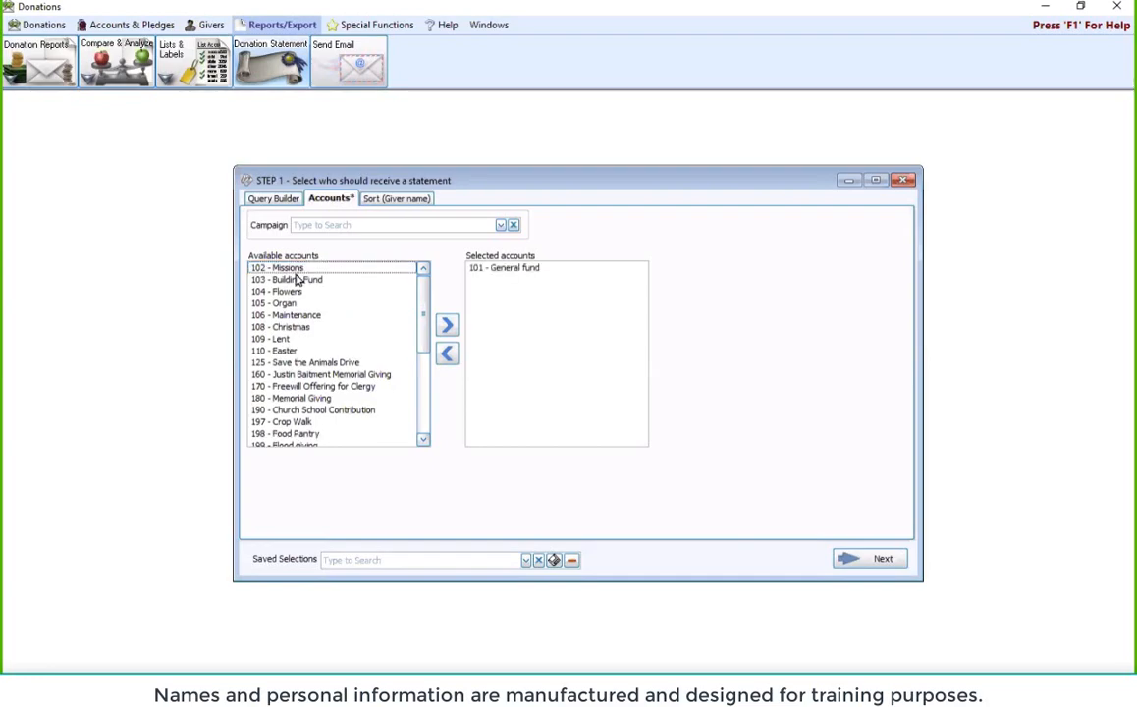
double_click(285, 267)
double_click(288, 267)
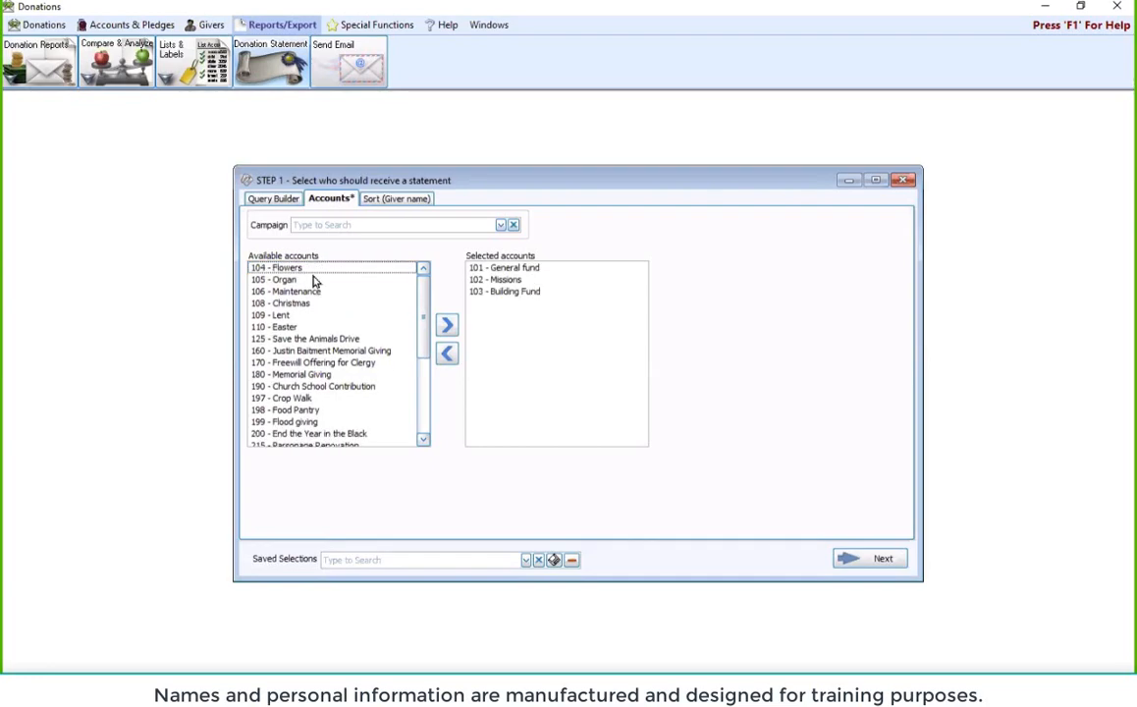
double_click(287, 267)
click(304, 268)
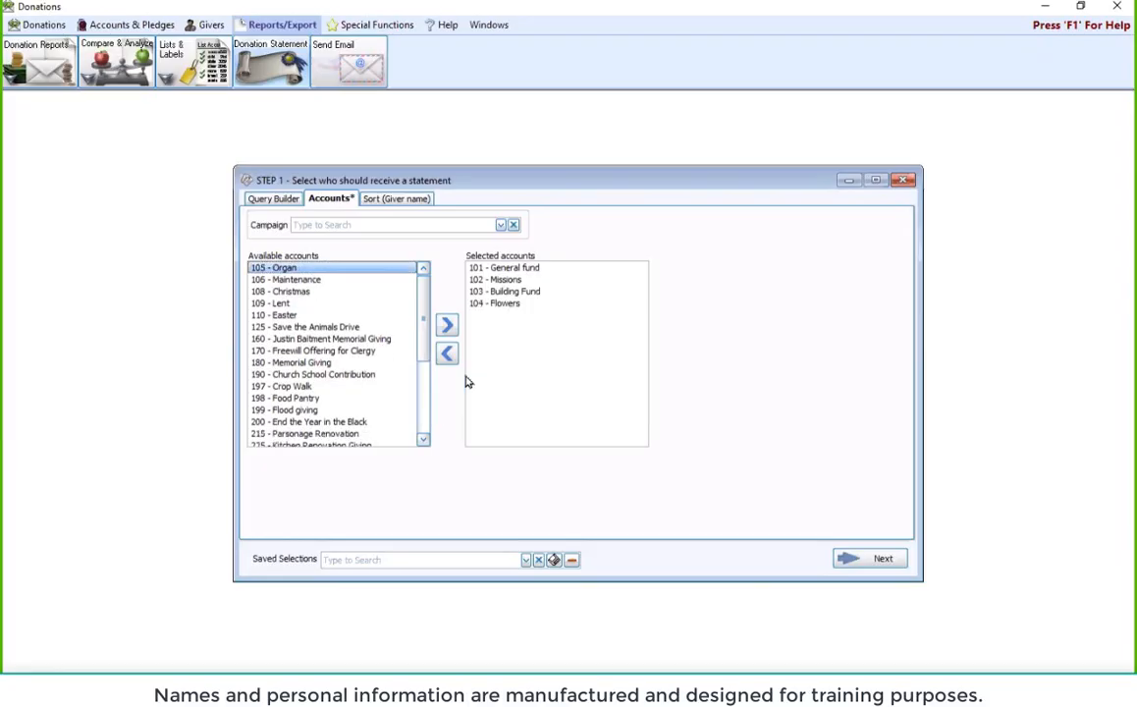
click(446, 325)
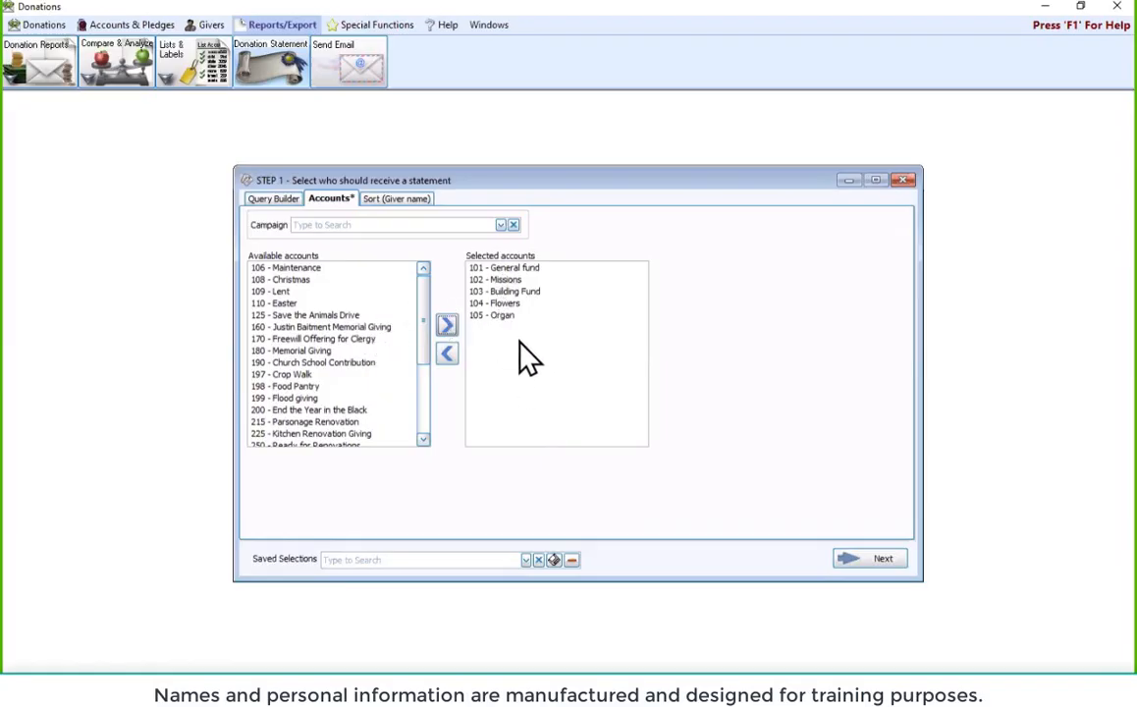
Remove the five chosen accounts from the selection so that the statement covers all accounts.
double_click(511, 271)
double_click(512, 271)
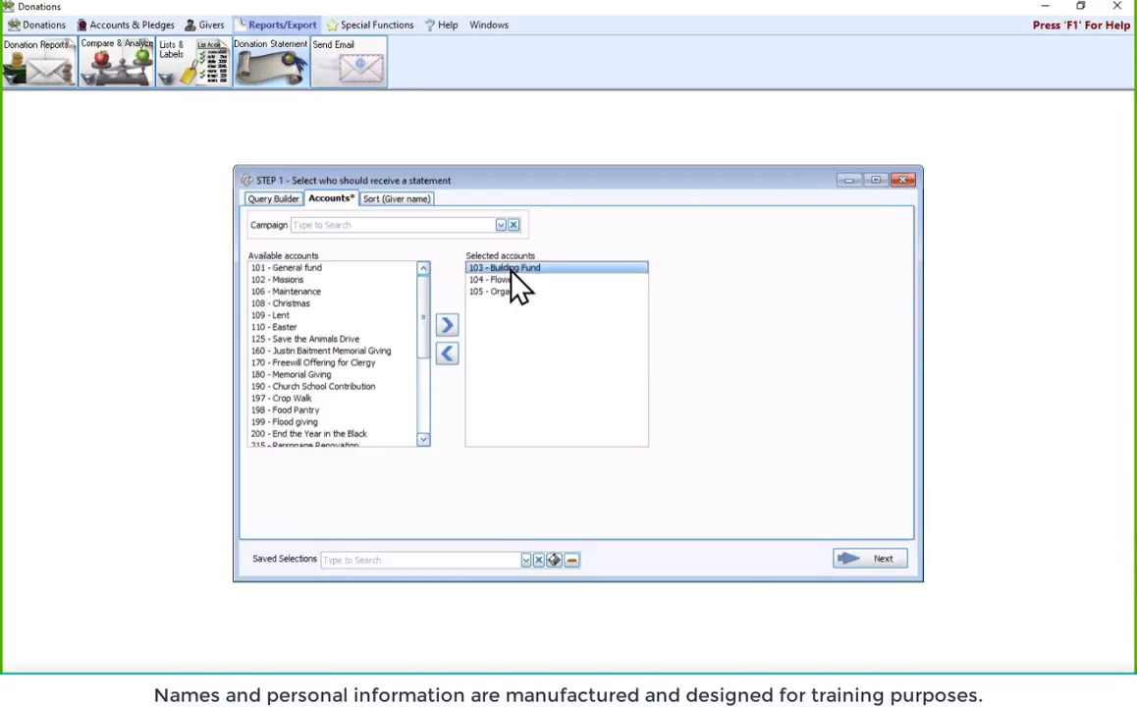
double_click(512, 271)
double_click(512, 271)
double_click(512, 271)
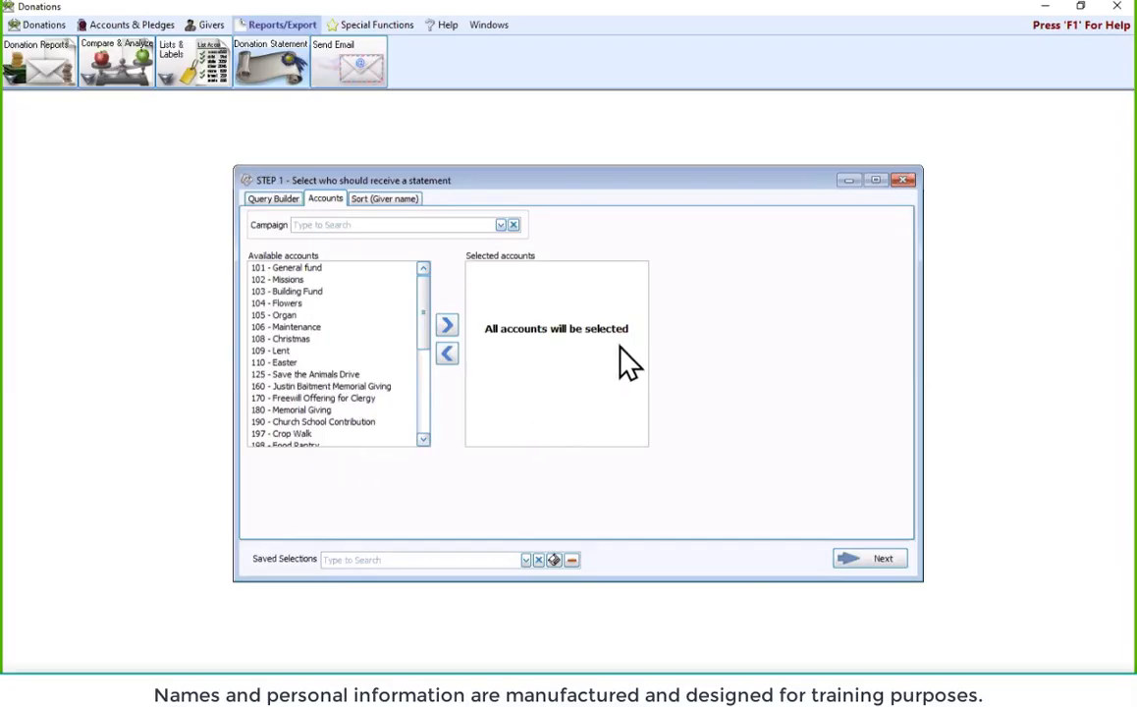
Try limiting the statement to the General Fund 2024 campaign, return to the query criteria and close the donation statement.
click(500, 224)
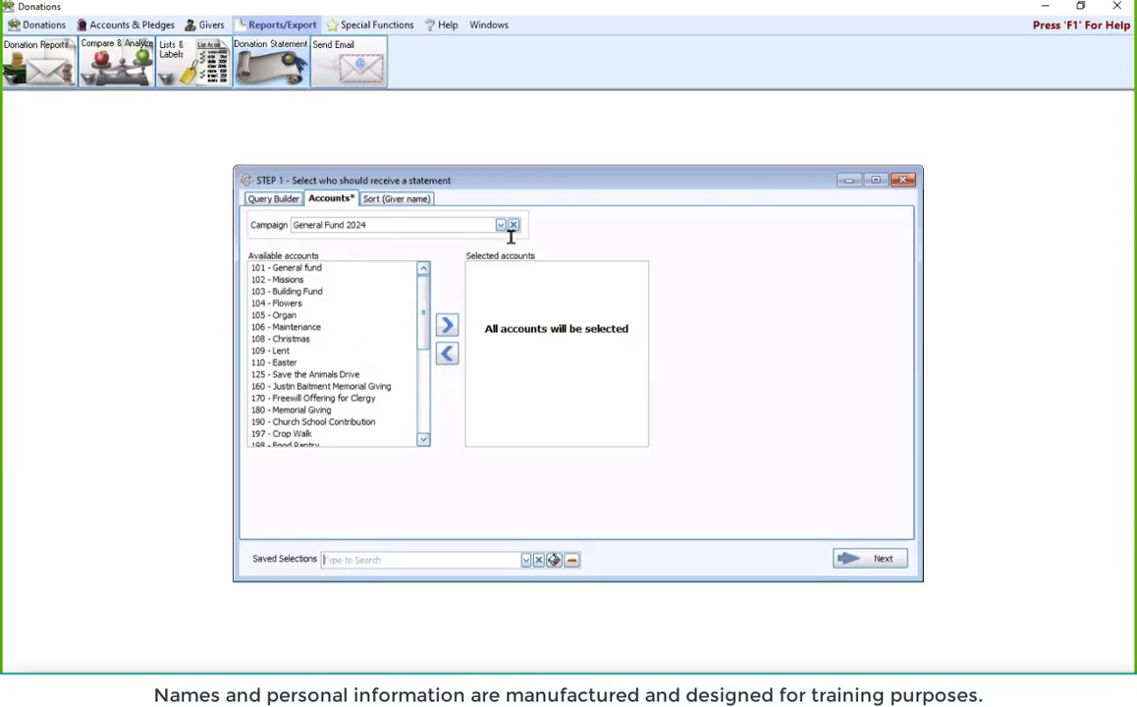
click(281, 199)
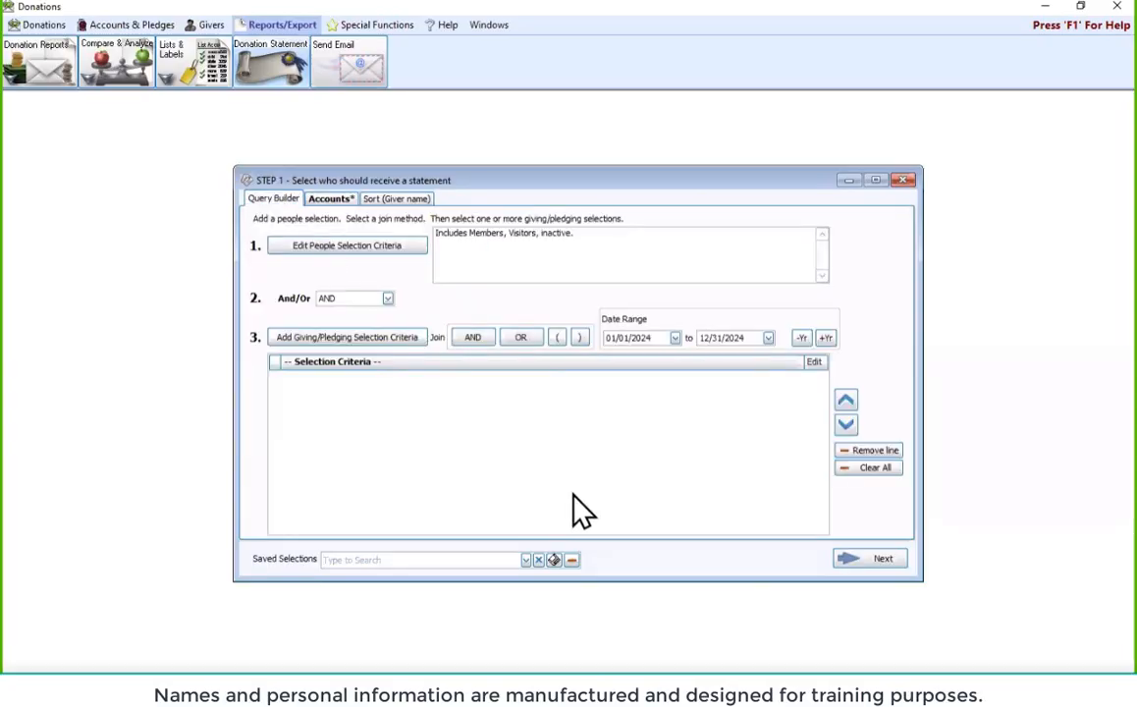
click(901, 179)
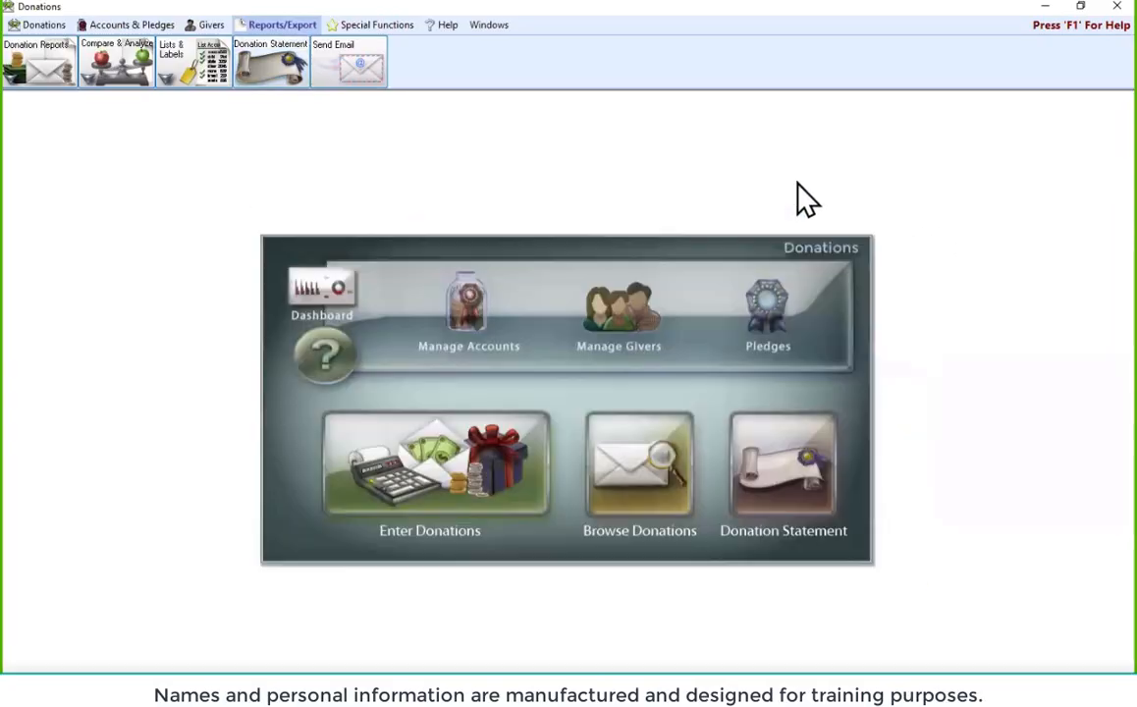
Reopen the donation statement with its default criteria for 01/01/2024 to 12/31/2024 and proceed to Step 2.
click(798, 459)
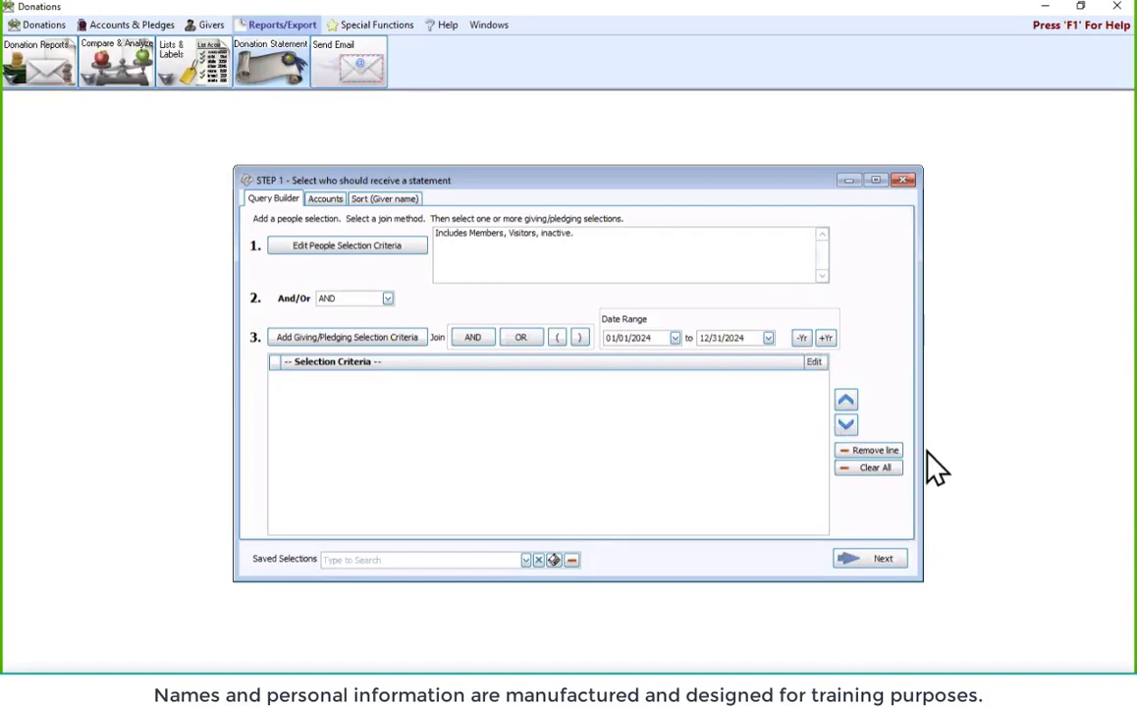
click(896, 566)
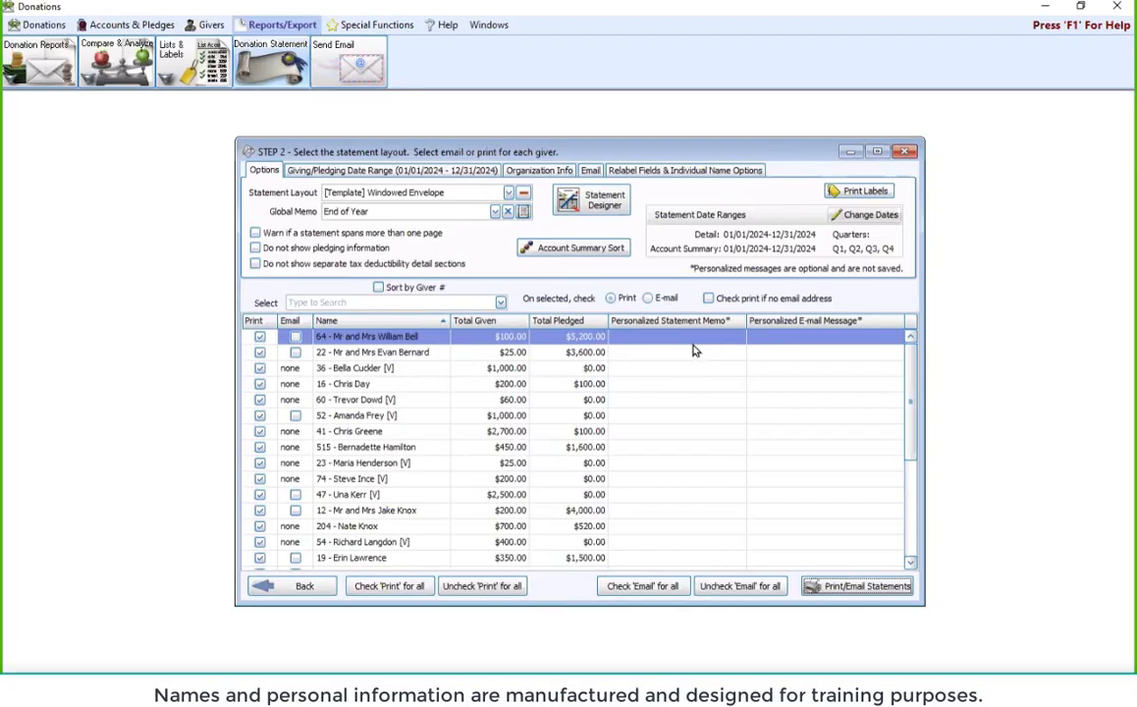
Examine the first giver's personalized statement memo and e-mail message fields, and browse the list for selecting individual givers.
click(633, 336)
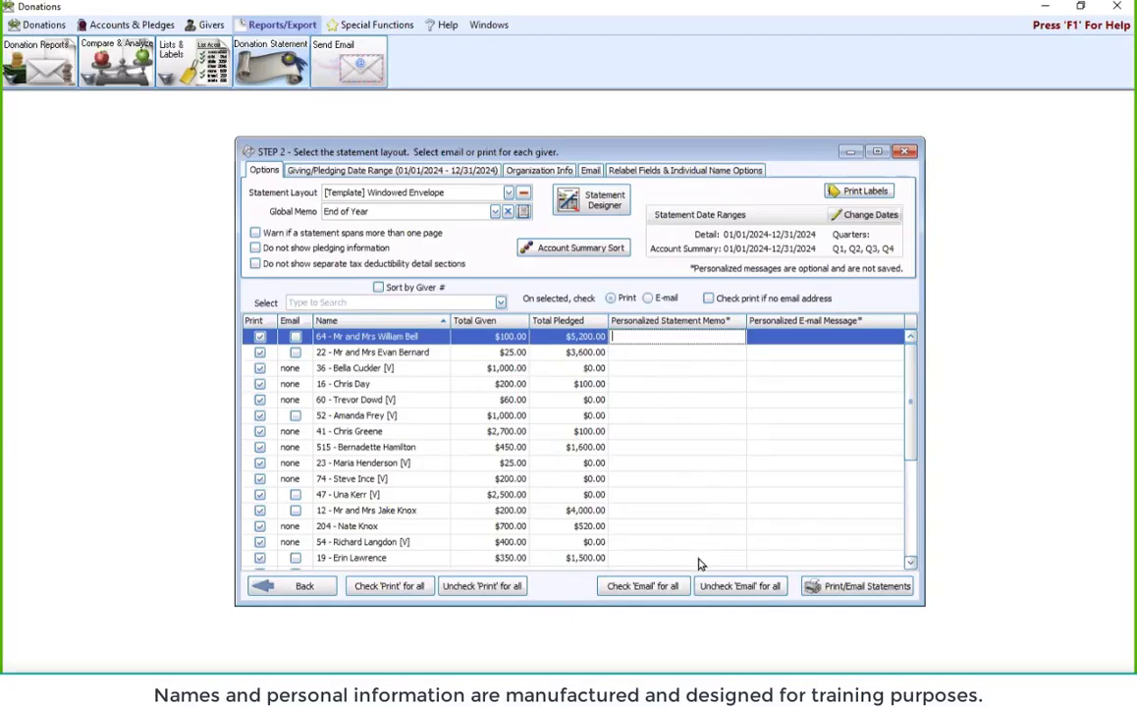
click(829, 338)
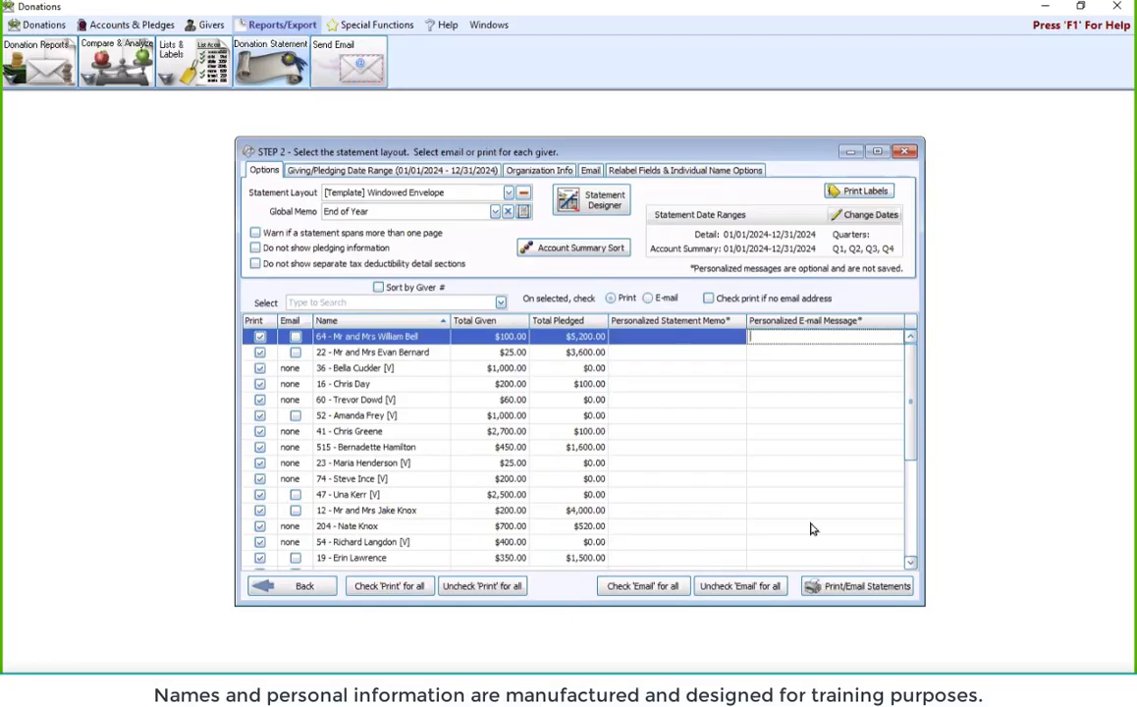
click(501, 303)
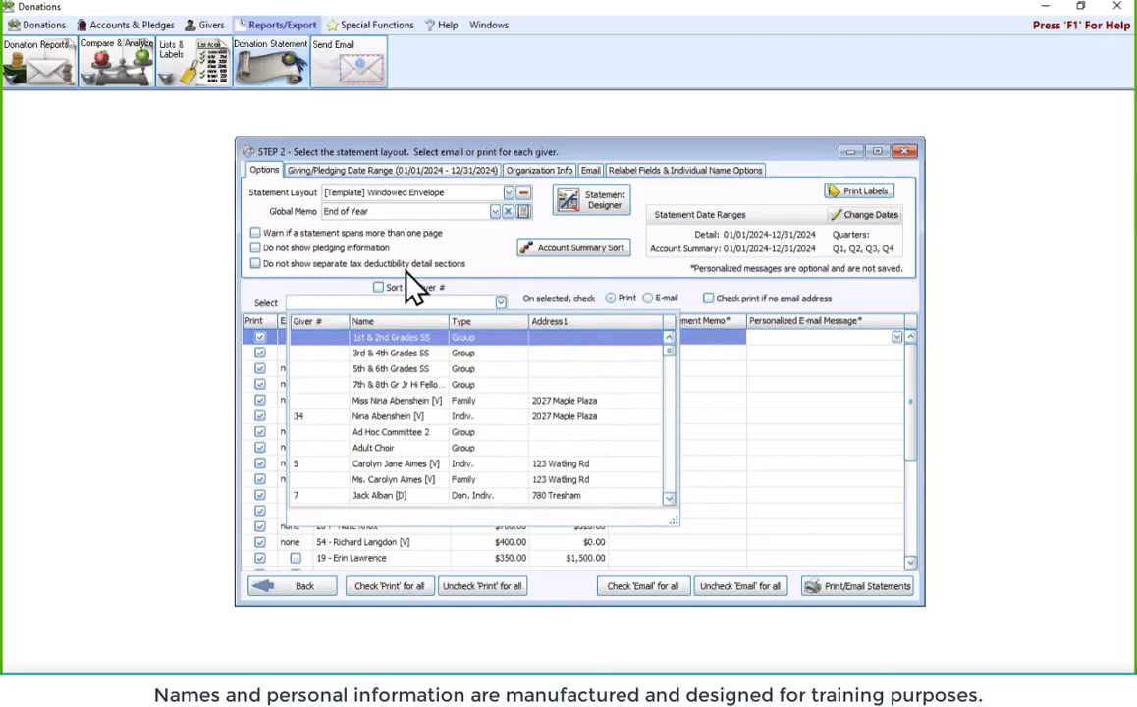
scroll(427, 457, down, 2)
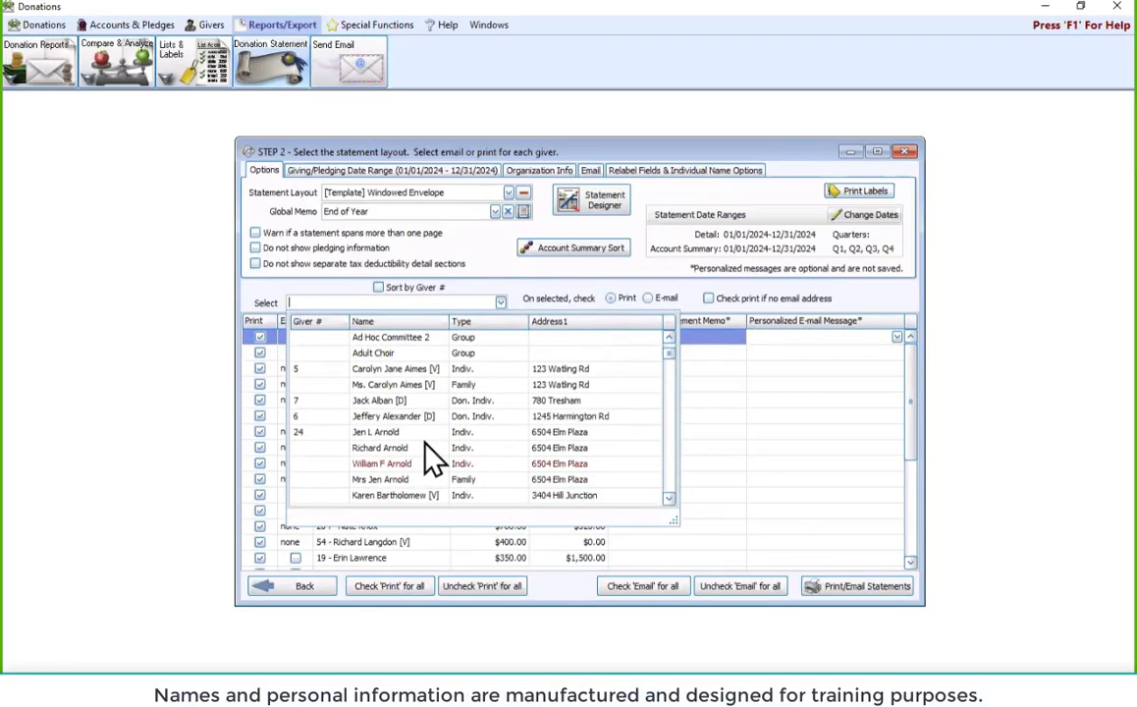
scroll(432, 459, down, 5)
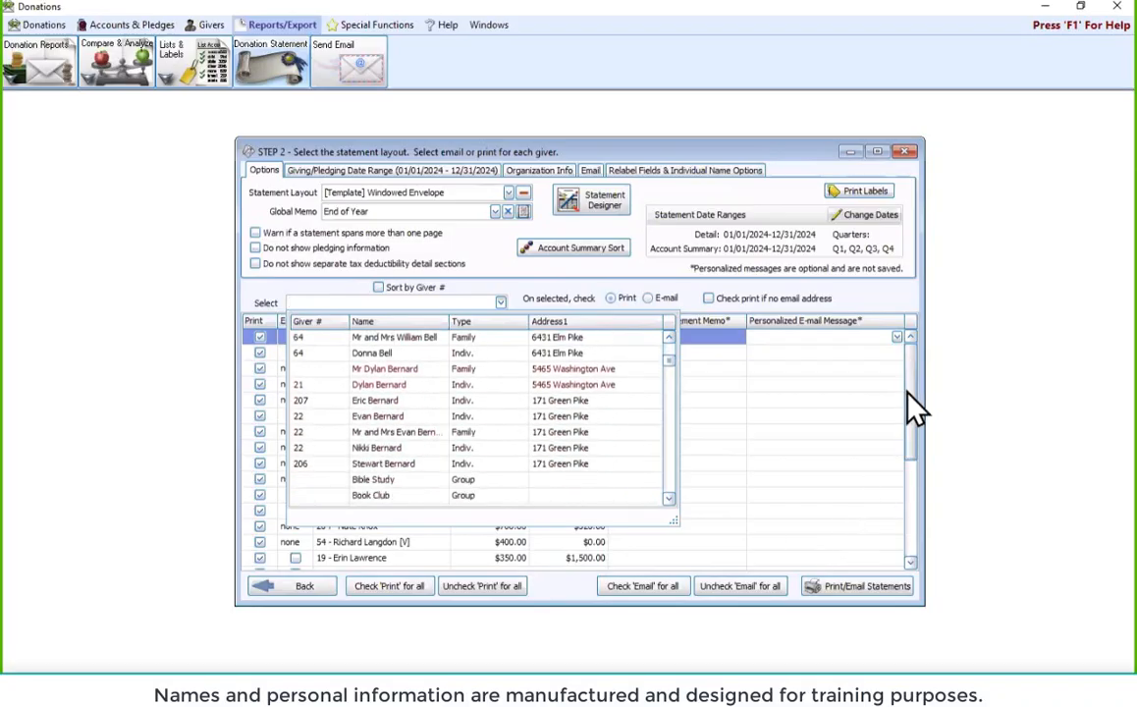
mouse_move(910, 383)
mouse_down()
mouse_move(909, 496)
mouse_move(907, 381)
mouse_up()
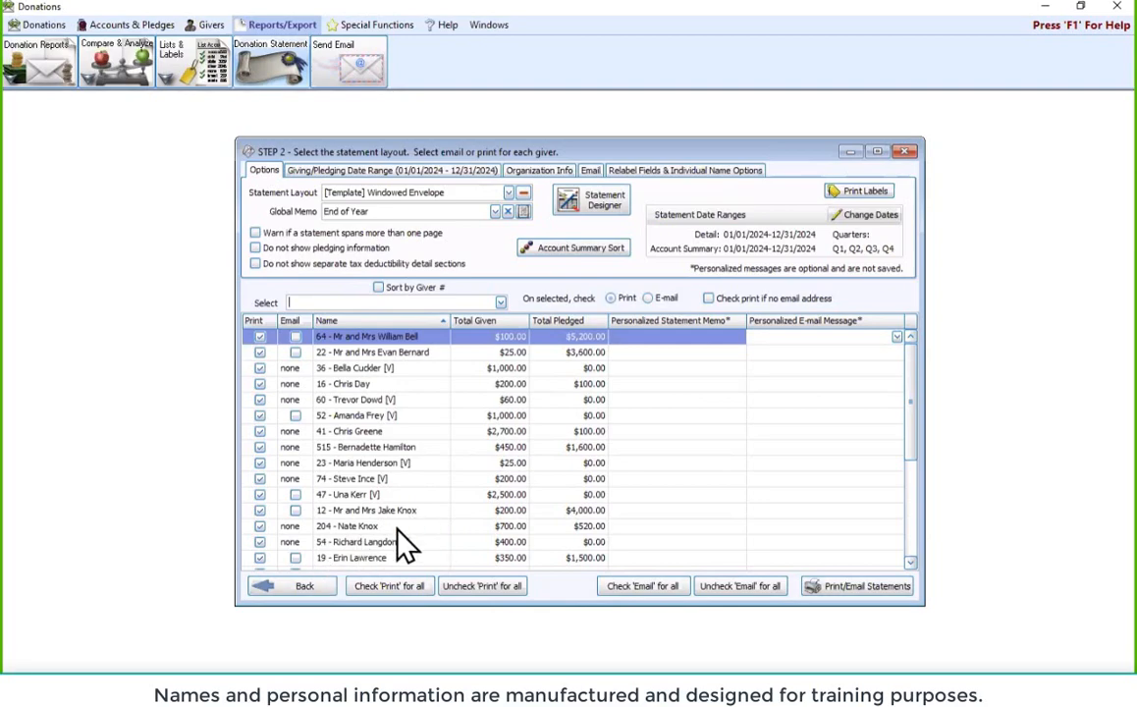
Clear Print for all givers, try marking only the couple with $4,000.00 pledged, and mark Print for all again.
click(260, 511)
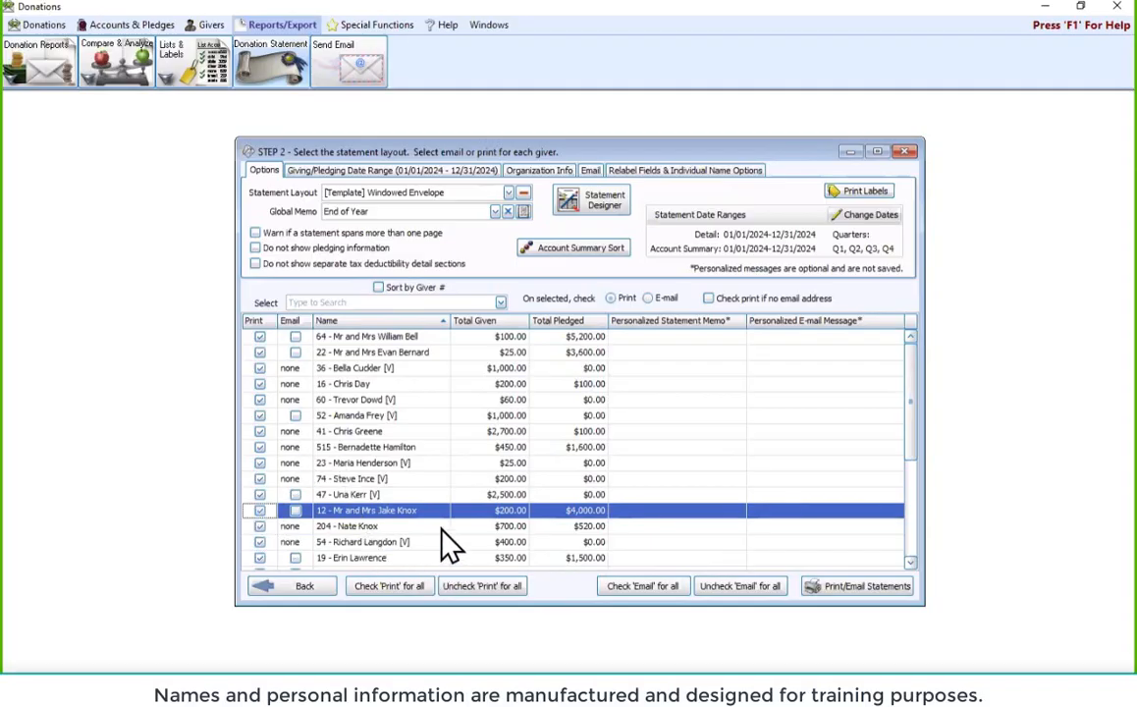
click(494, 591)
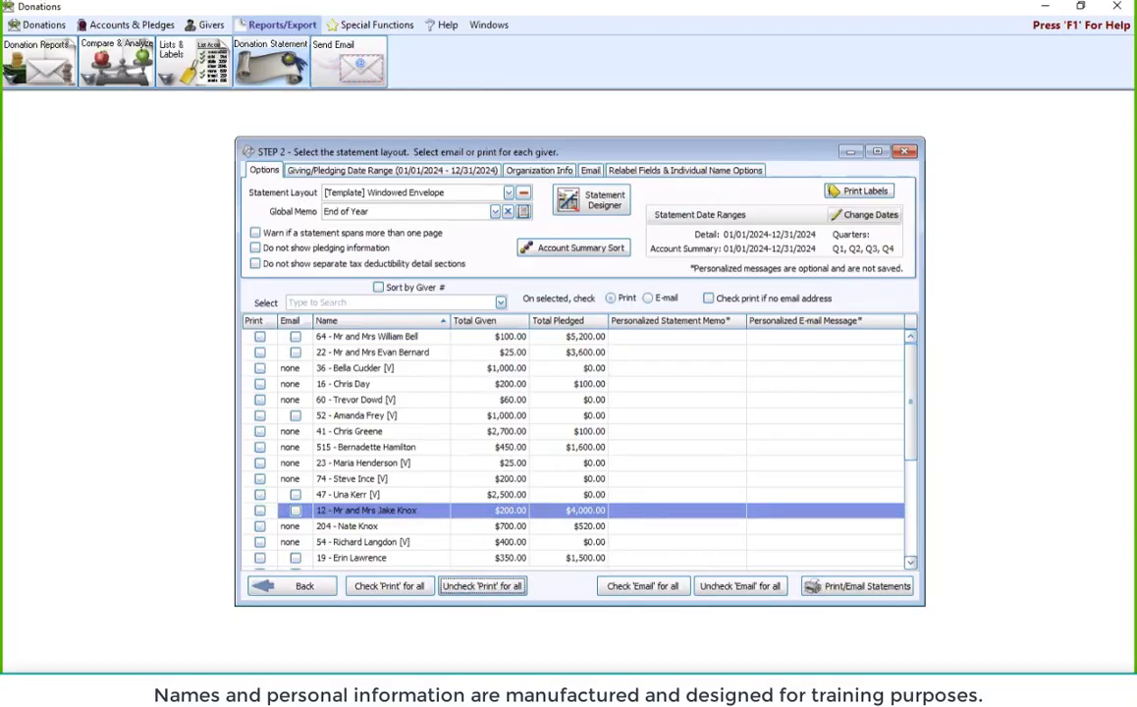
click(259, 511)
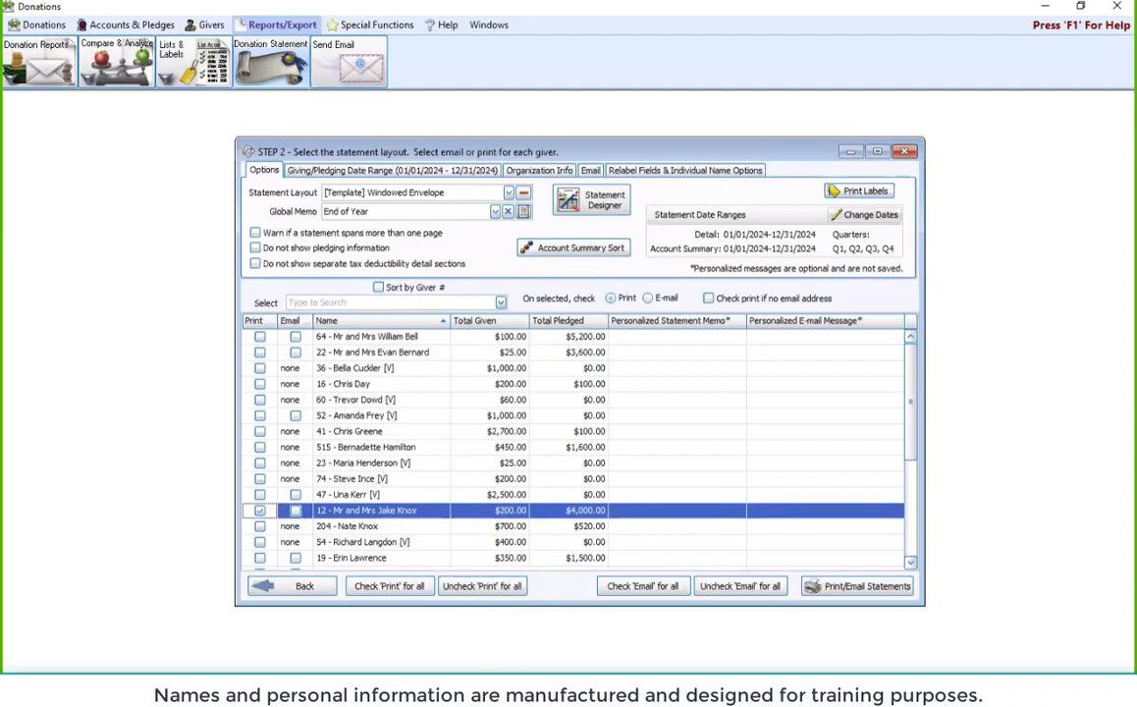
click(259, 510)
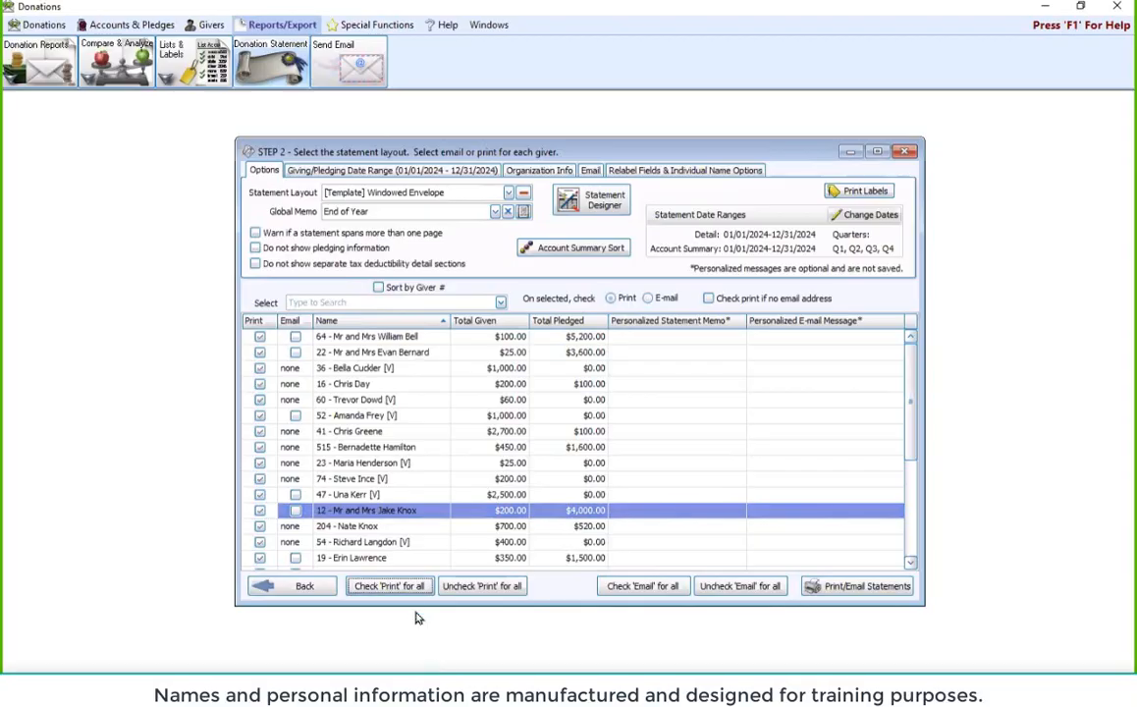
click(386, 586)
Browse the available statement layouts and choose [Template] Windowed Envelope.
click(508, 194)
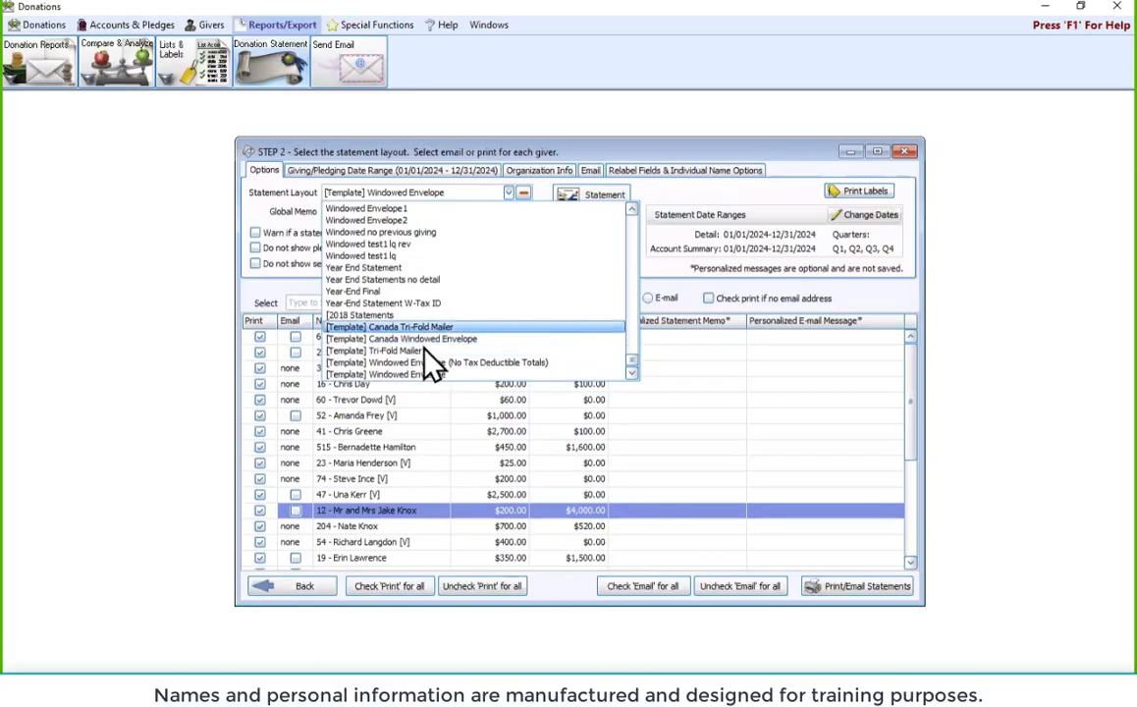
click(460, 380)
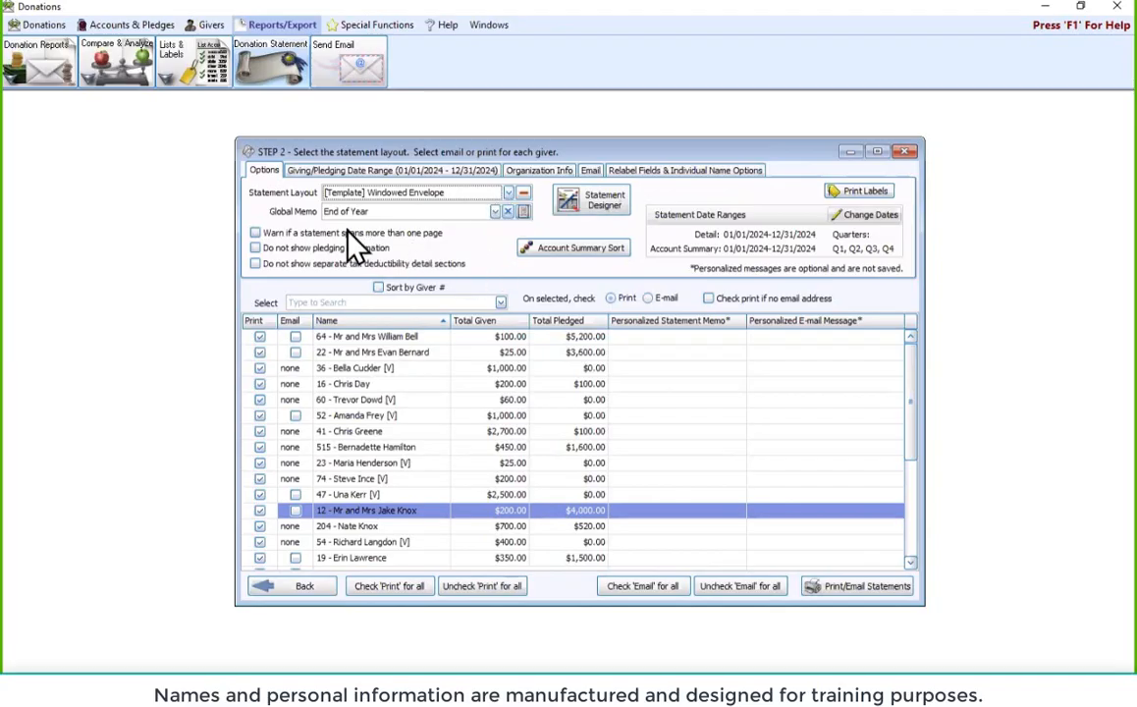
Set the Global Memo to End-of-Year Giving and review its full message among the saved statement memos.
click(494, 212)
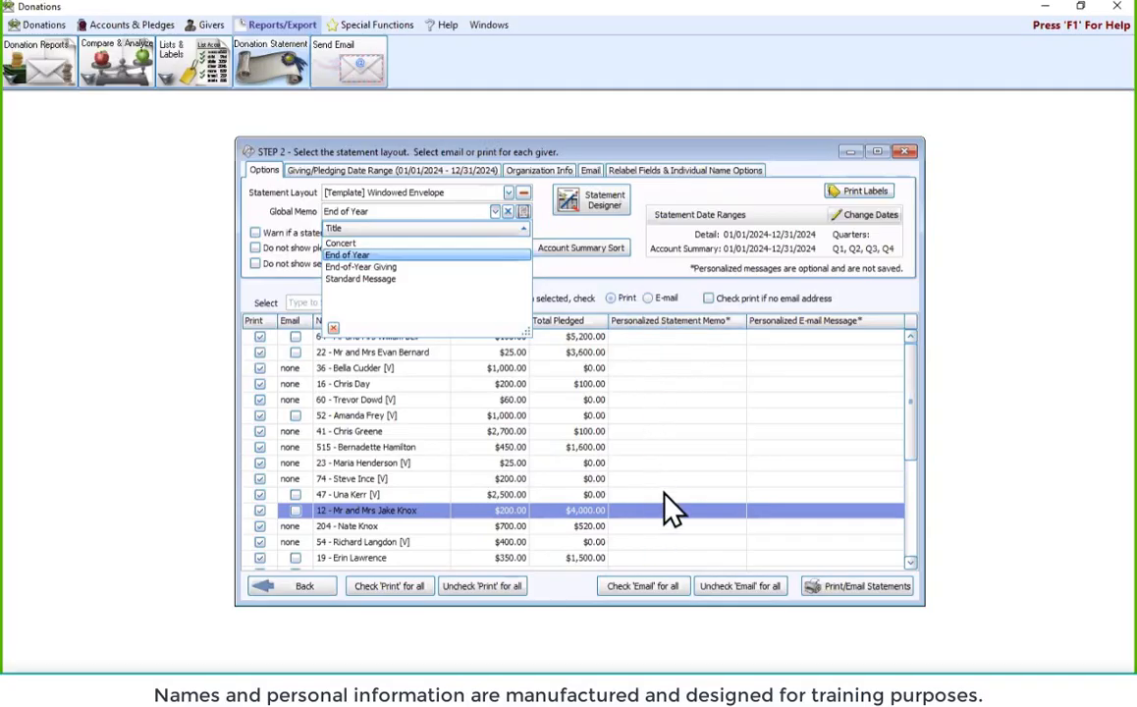
click(407, 267)
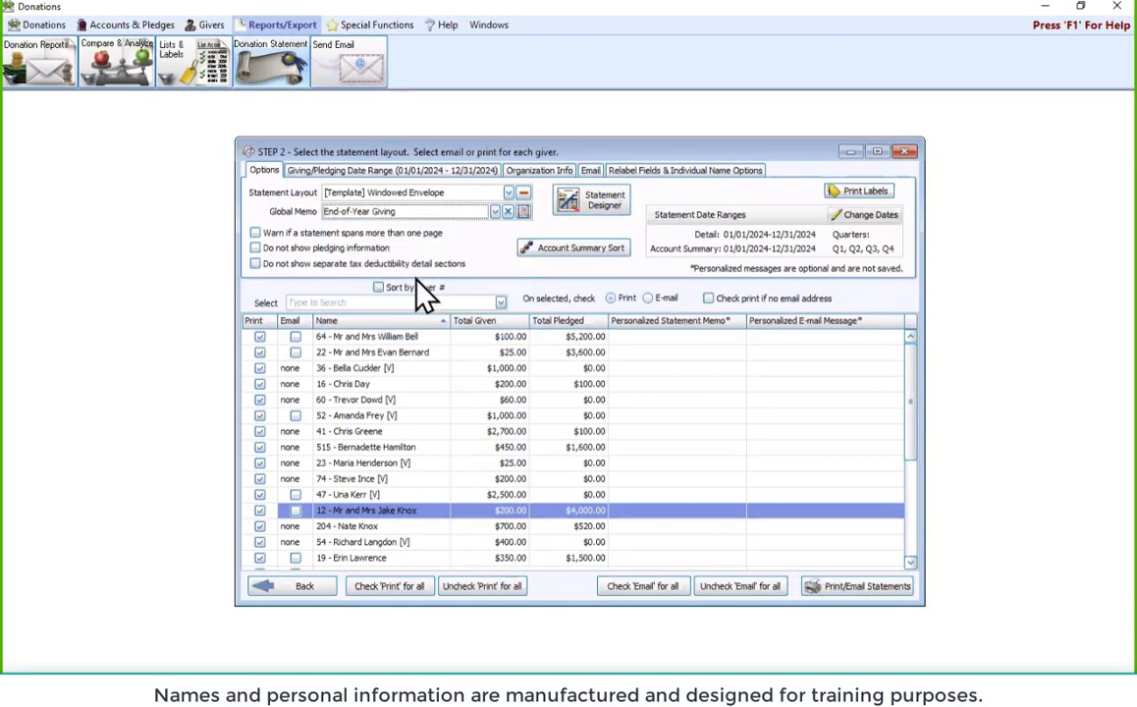
click(524, 212)
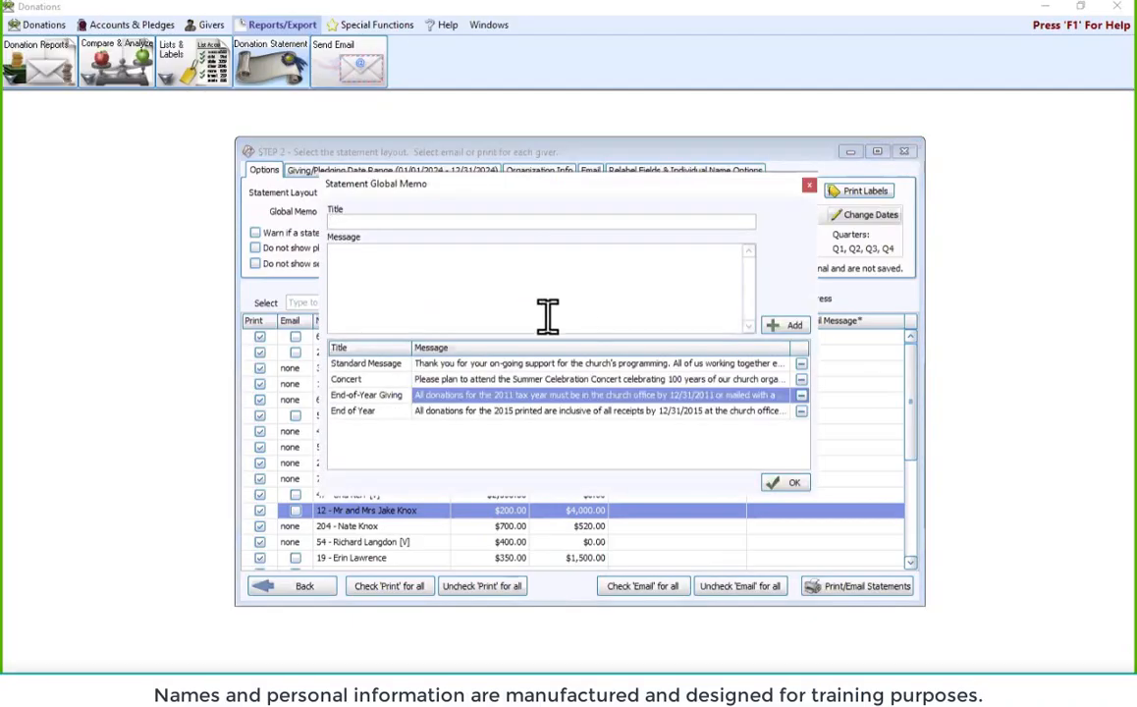
click(760, 396)
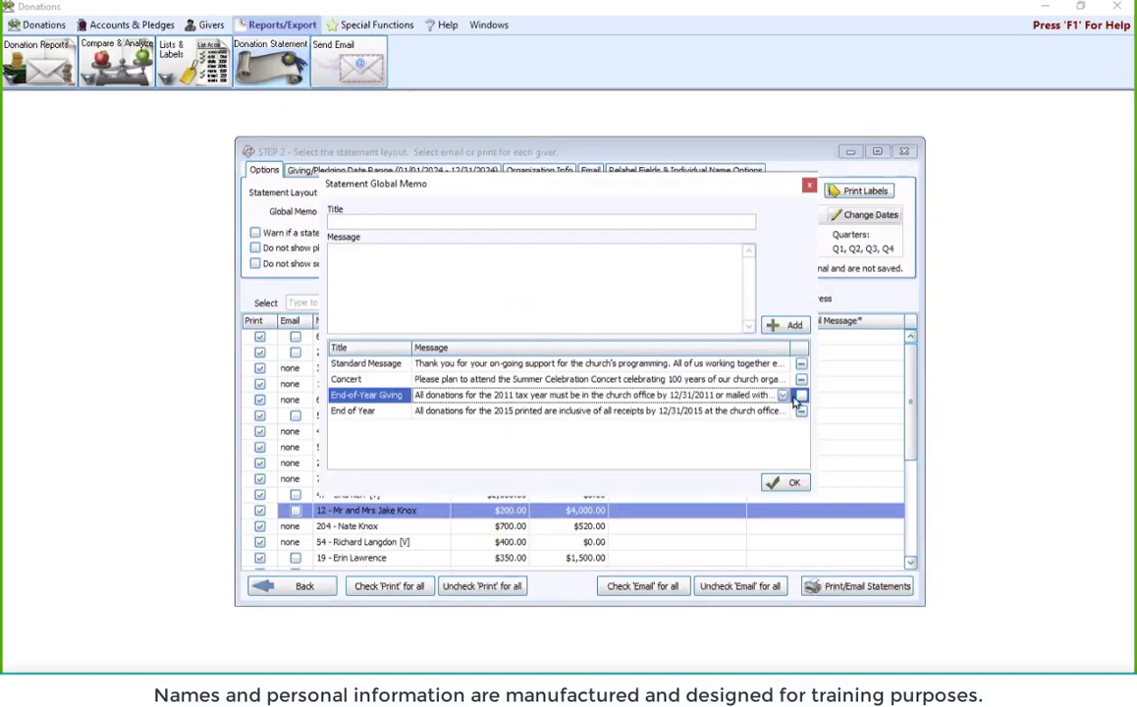
click(781, 396)
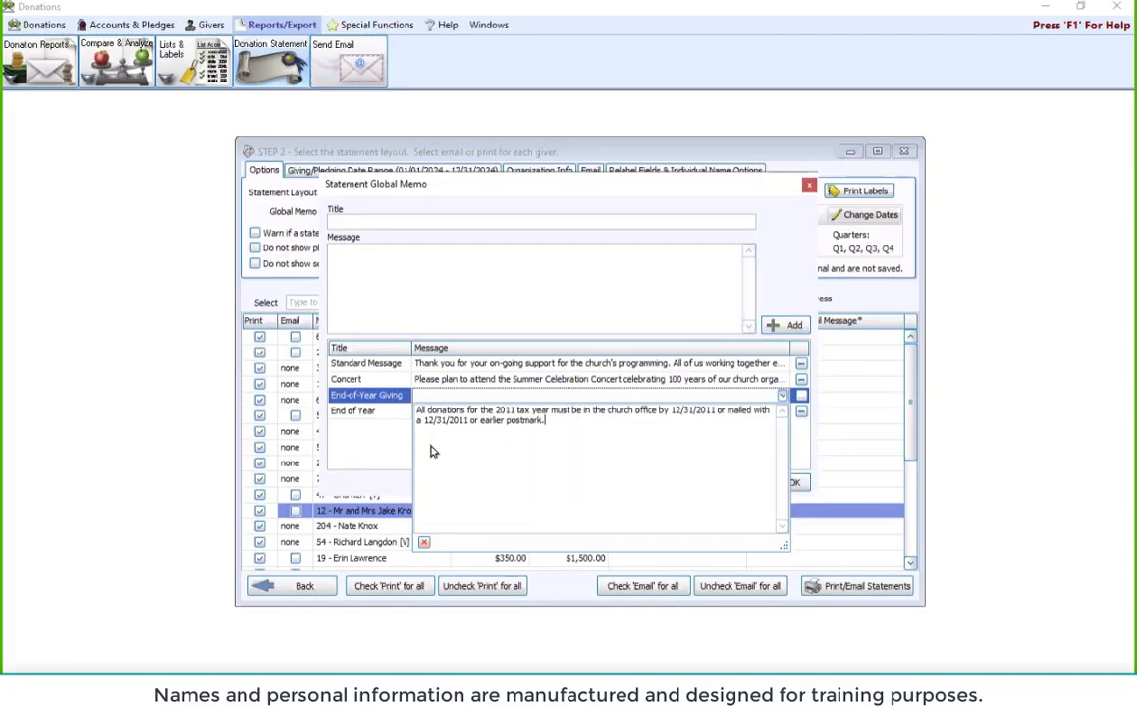
click(364, 417)
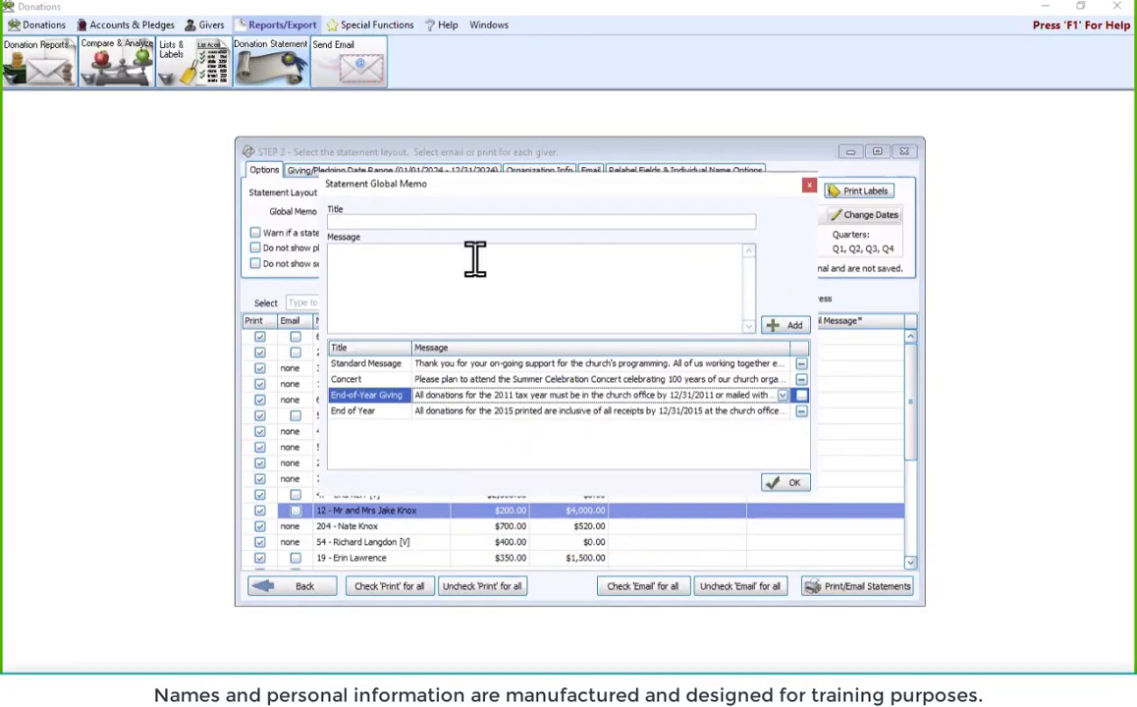
click(429, 246)
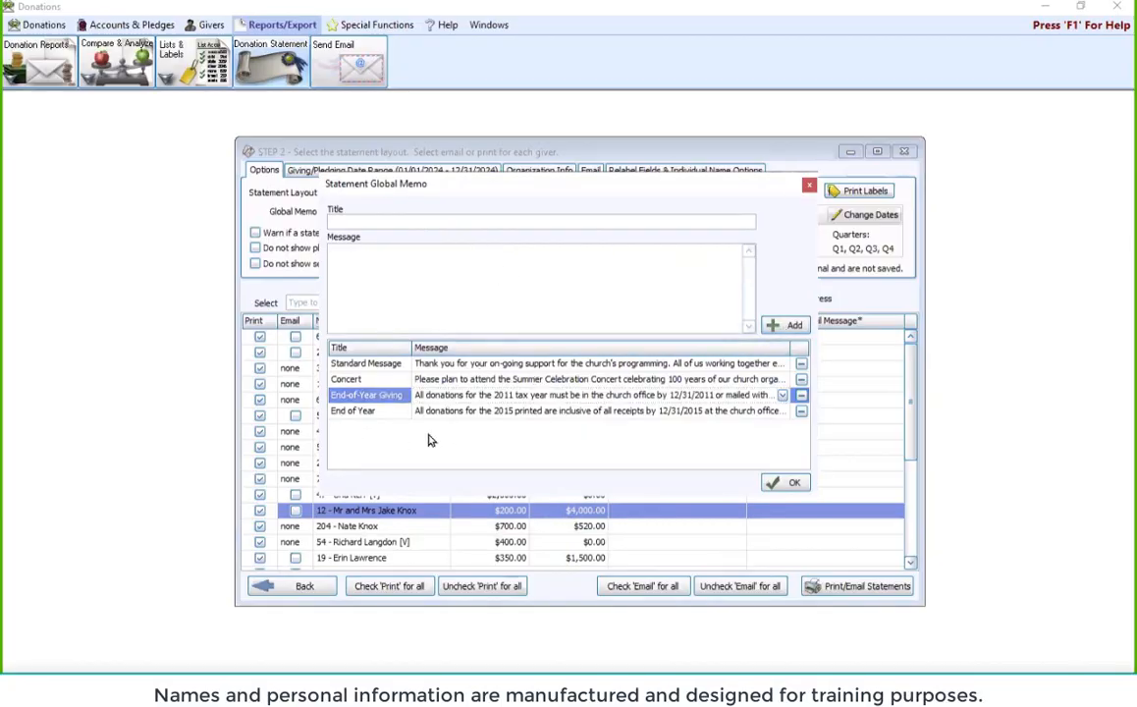
click(789, 483)
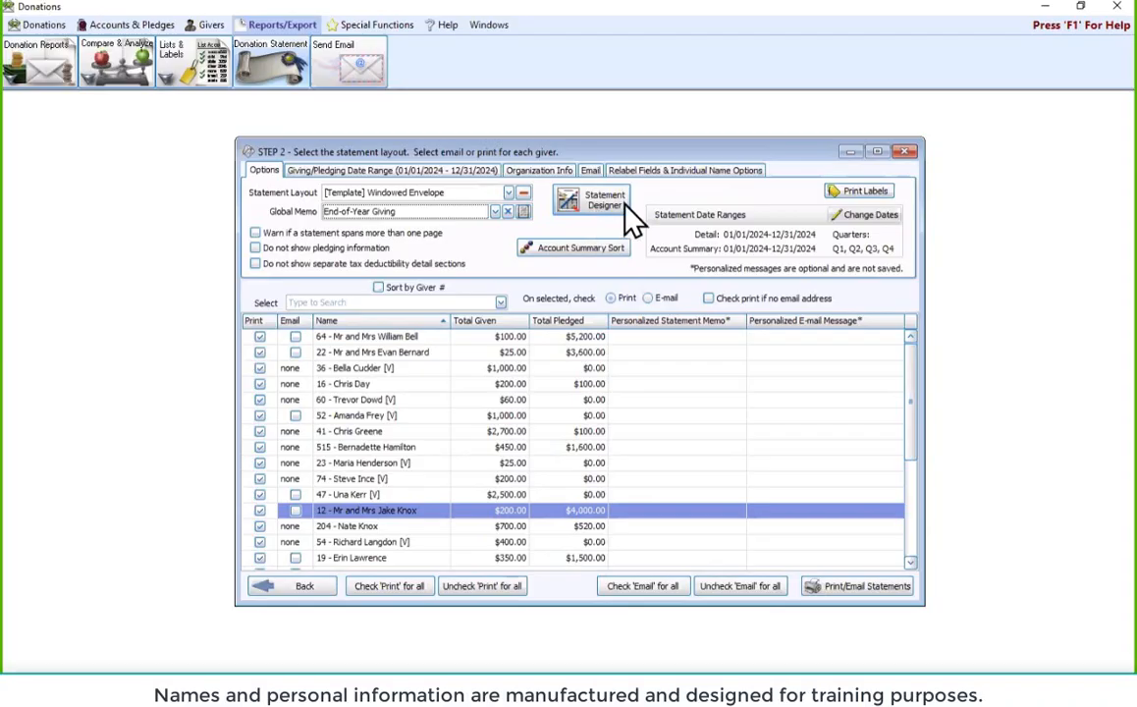
Review how giving accounts are ordered in the account summary section, leaving the order as is.
click(575, 249)
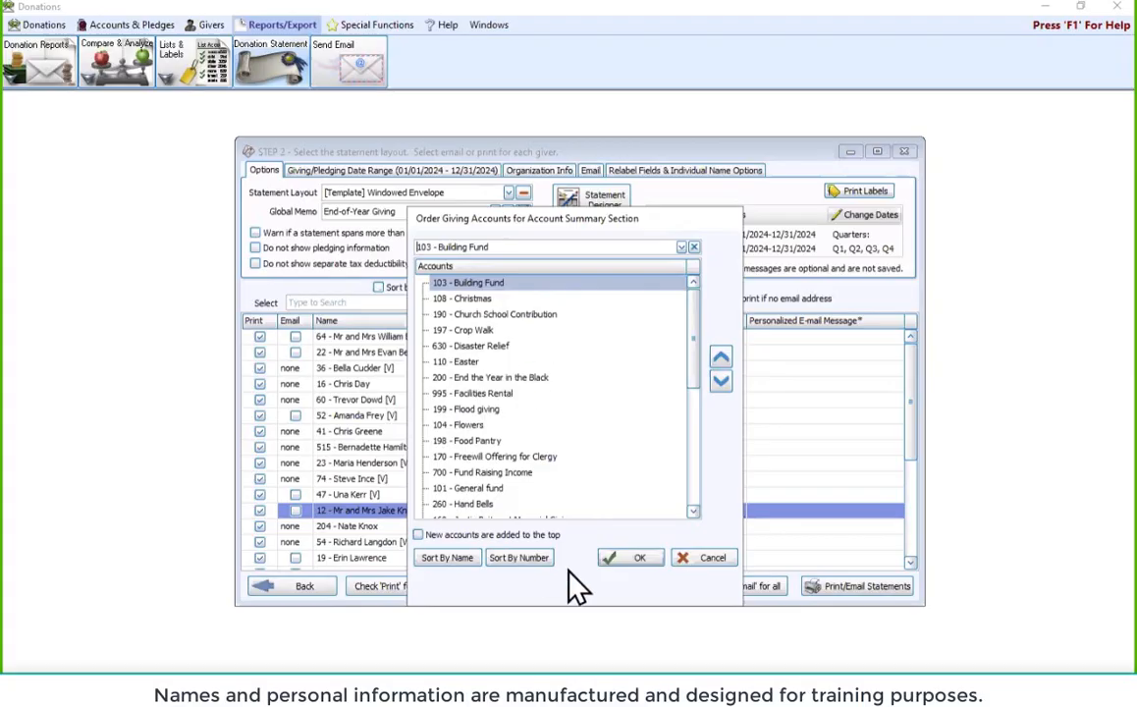
click(705, 558)
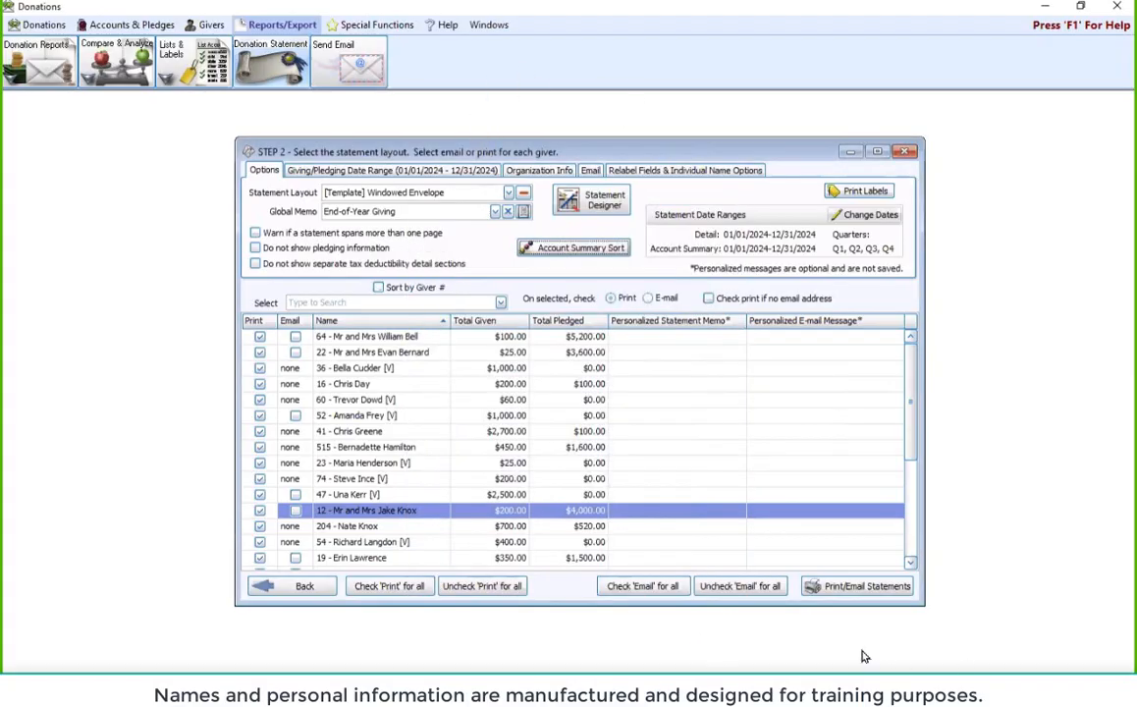
Preview the donation statements for all checked givers and read through the first few pages.
click(872, 591)
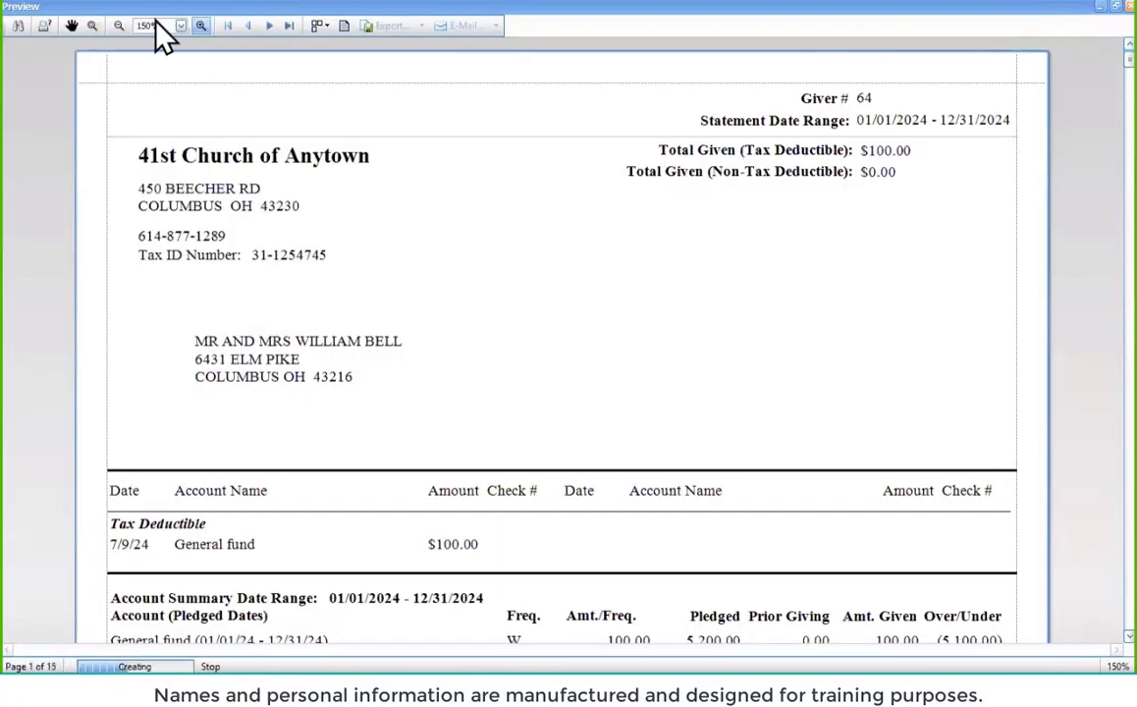
click(119, 26)
click(119, 26)
scroll(571, 443, down, 10)
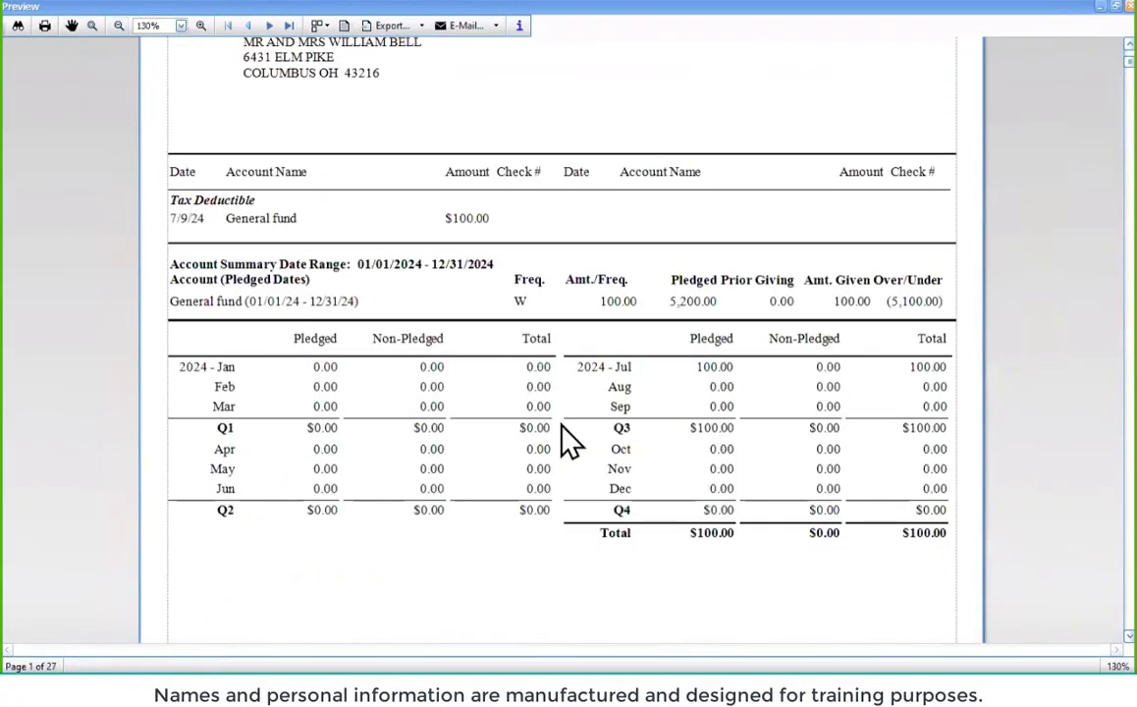
scroll(603, 397, down, 3)
scroll(615, 408, down, 12)
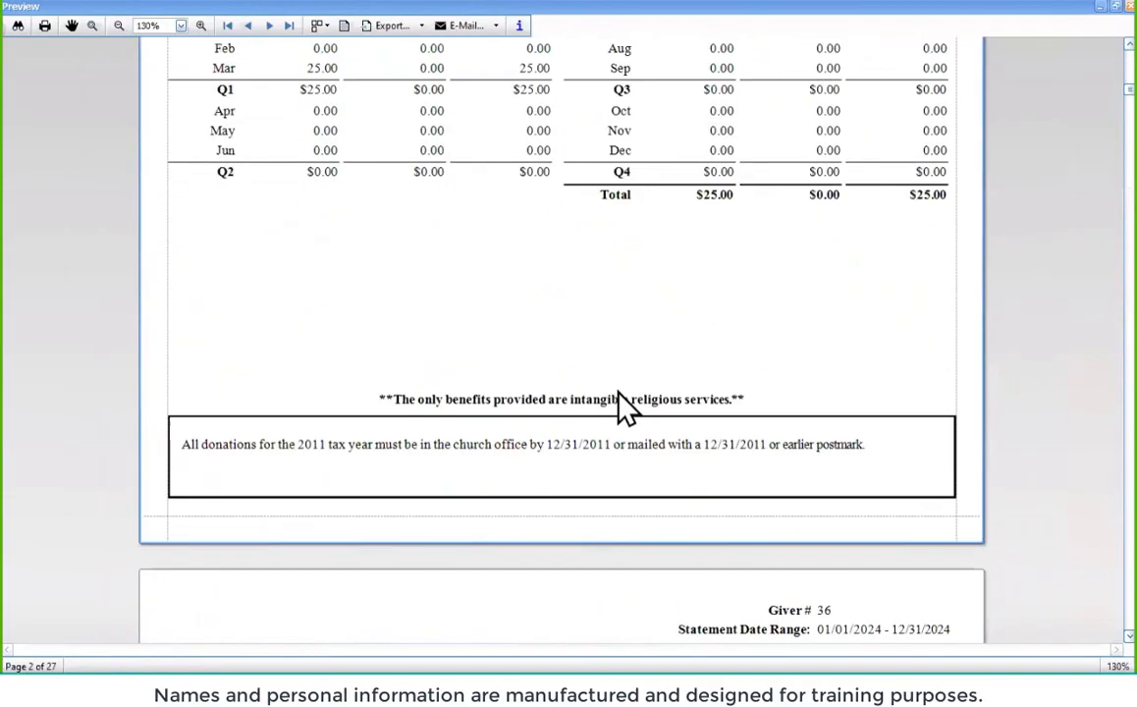
scroll(617, 406, down, 3)
scroll(626, 398, down, 10)
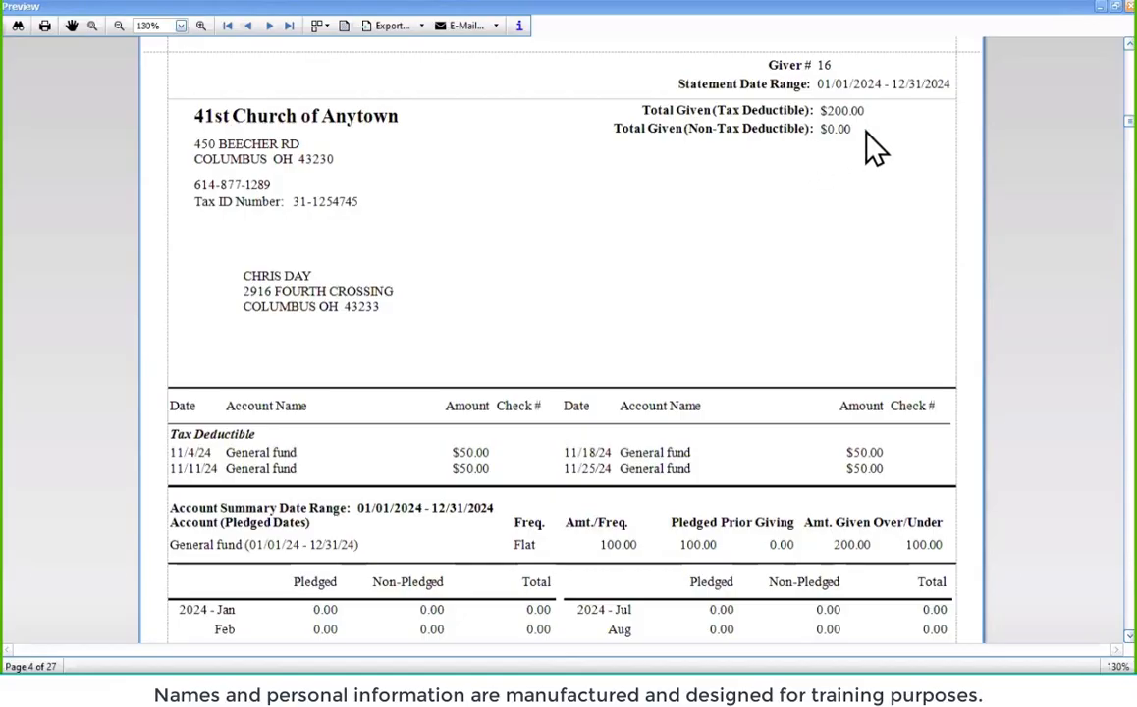
Examine the giving details, pledge summary, quarterly totals and memo on the fourth statement, and close the preview.
scroll(872, 179, down, 2)
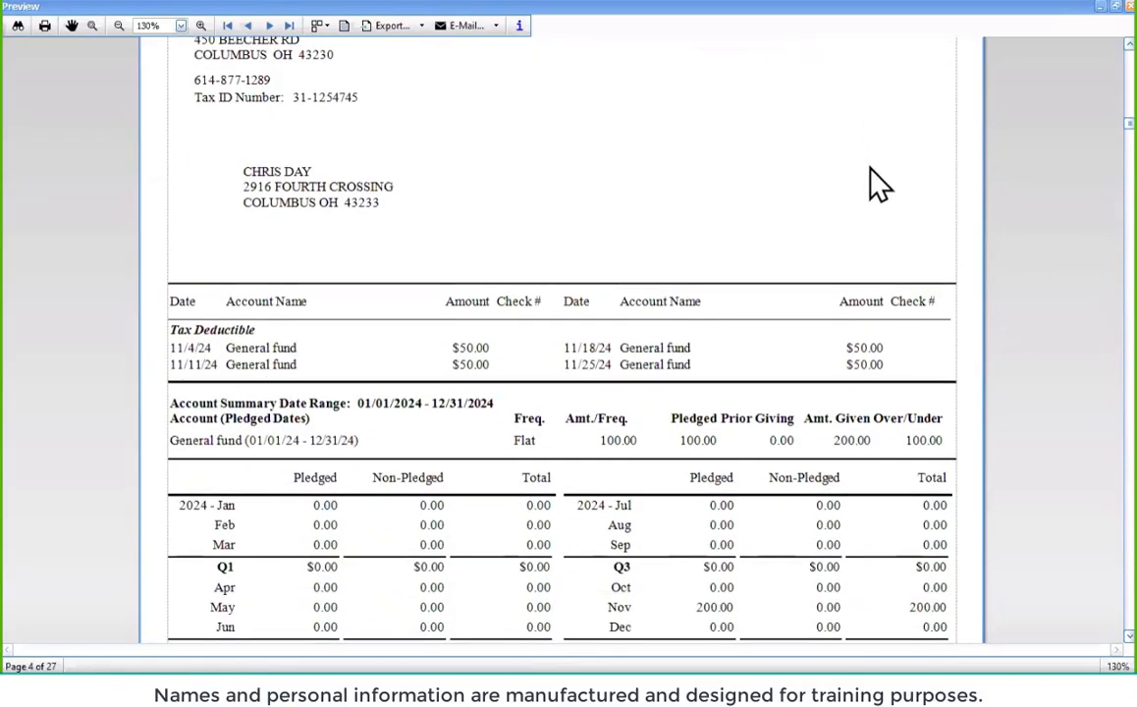
scroll(877, 184, down, 2)
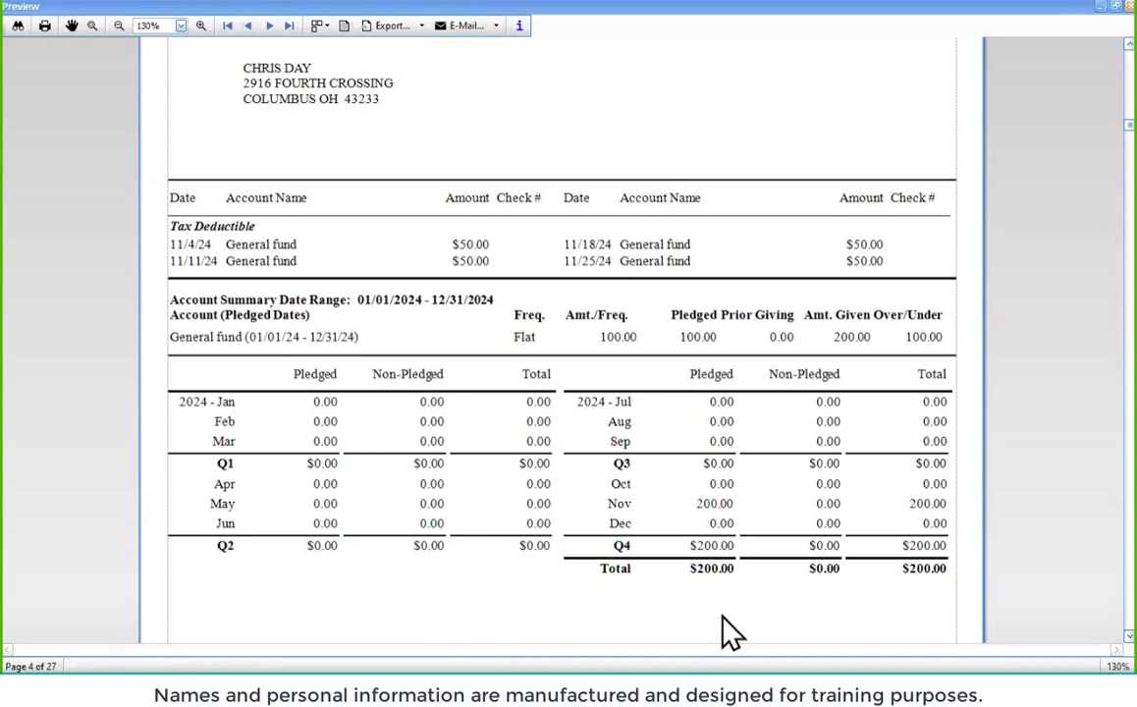
scroll(724, 618, down, 1)
scroll(731, 628, down, 5)
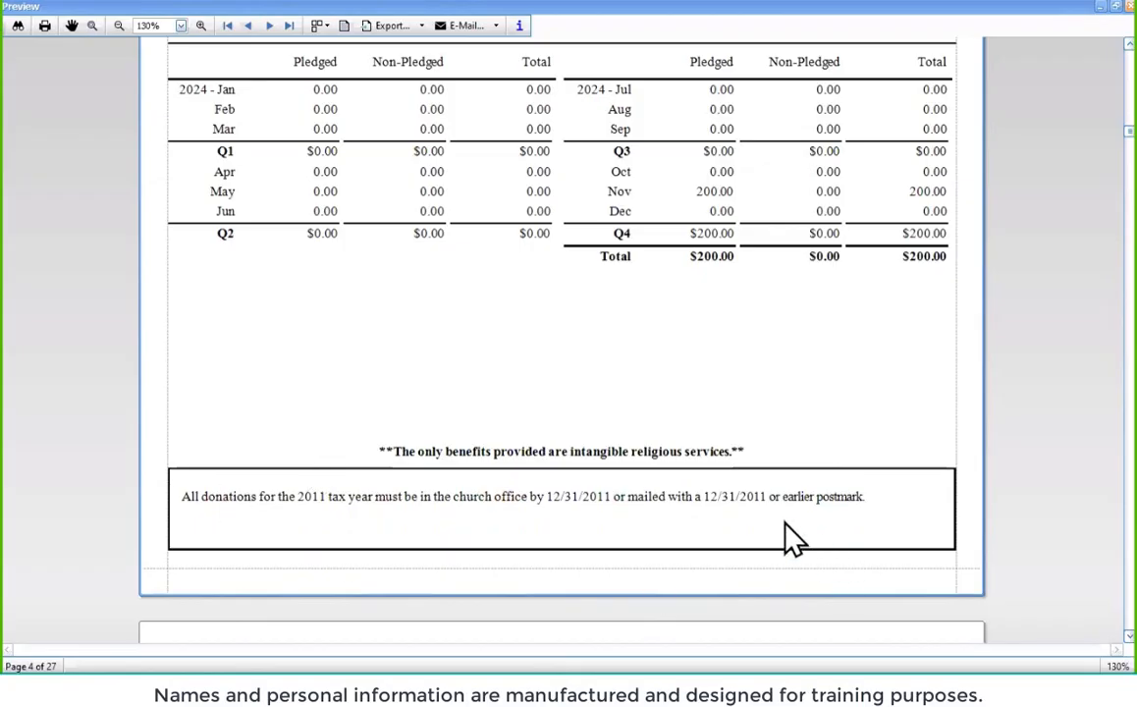
scroll(781, 533, up, 3)
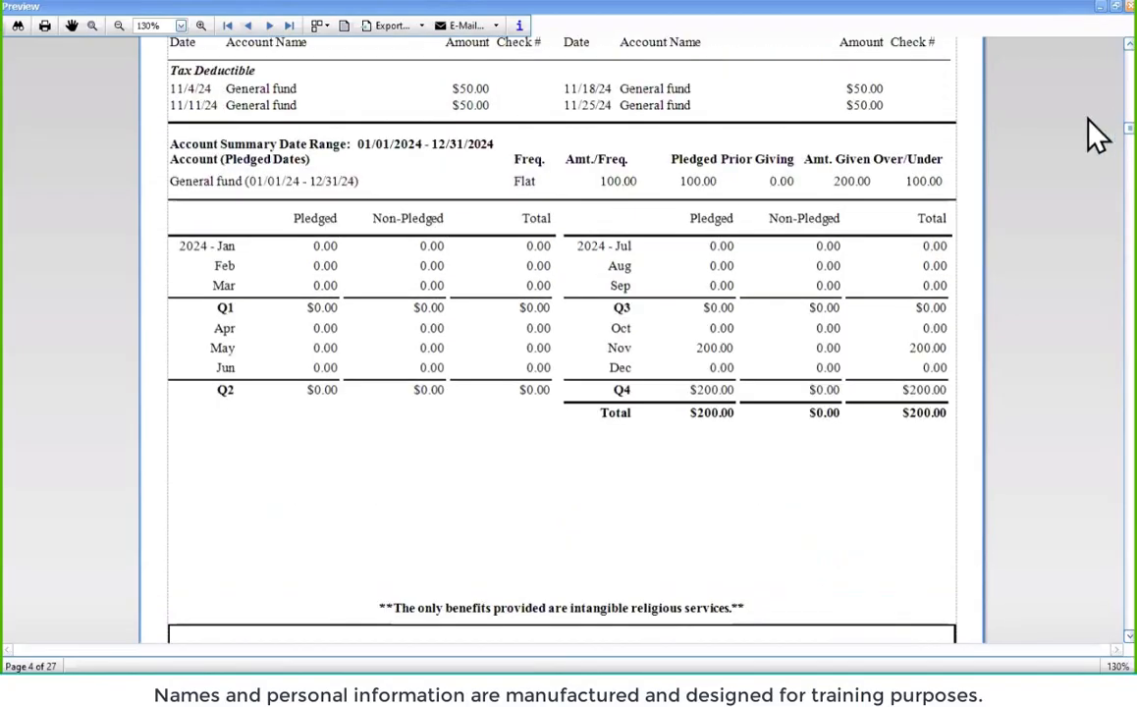
click(1130, 7)
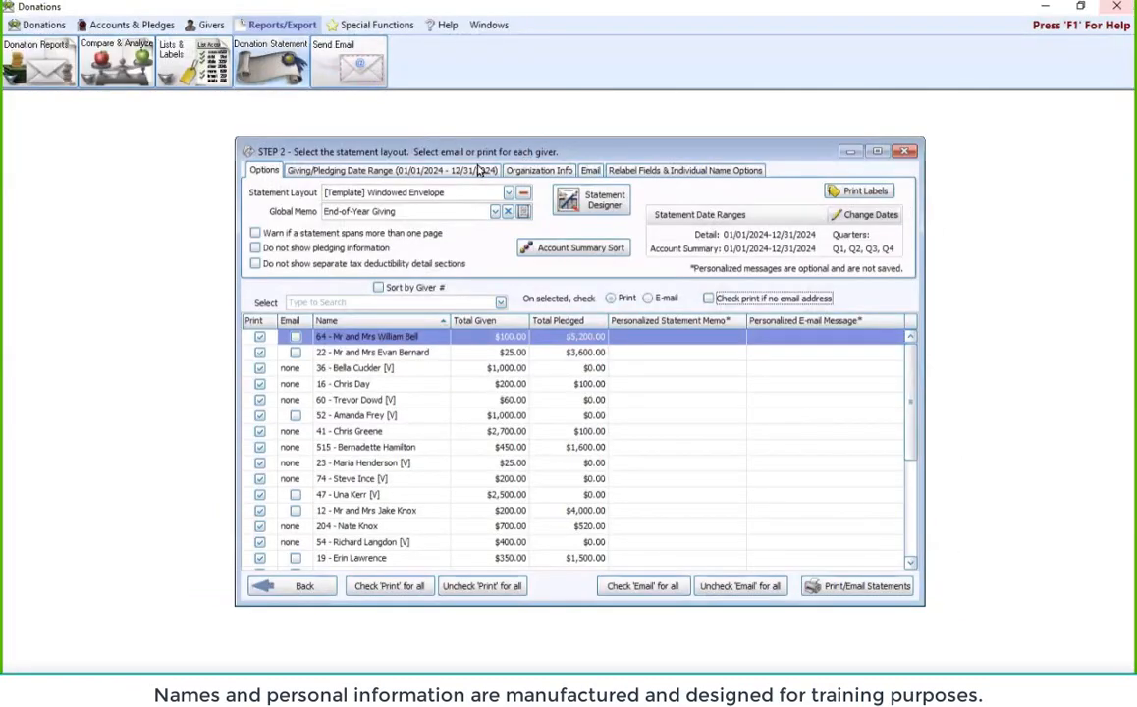
Review the giving/pledging date range, organization info and email settings for the statements.
click(466, 171)
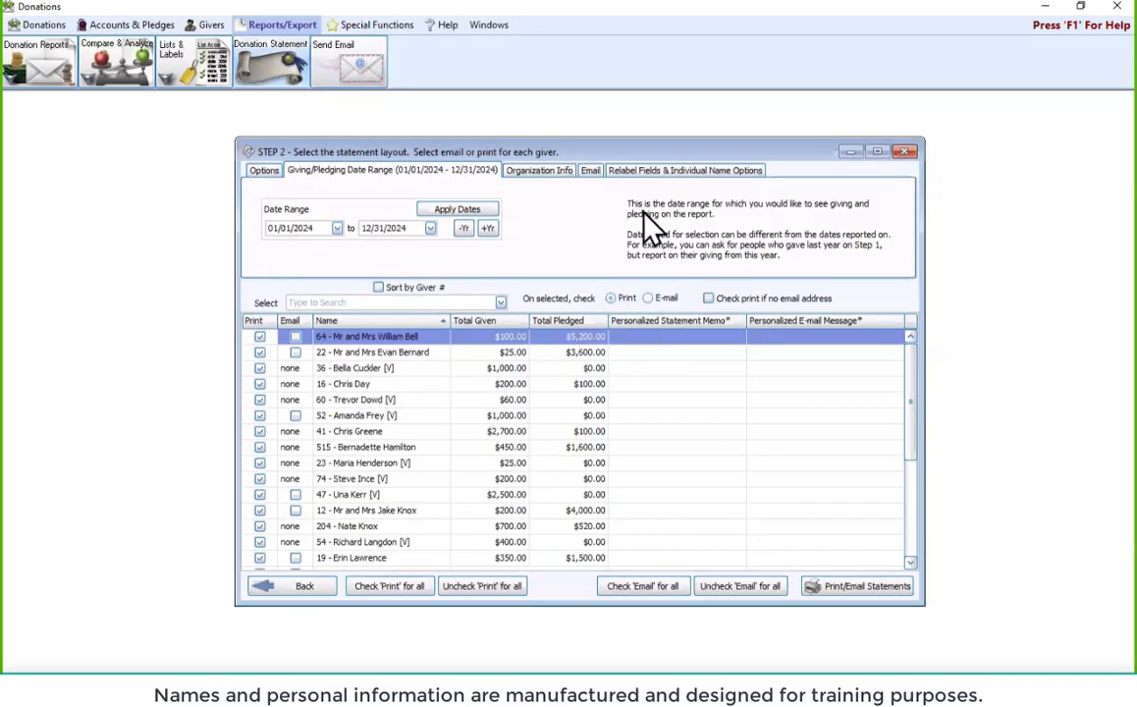
click(562, 175)
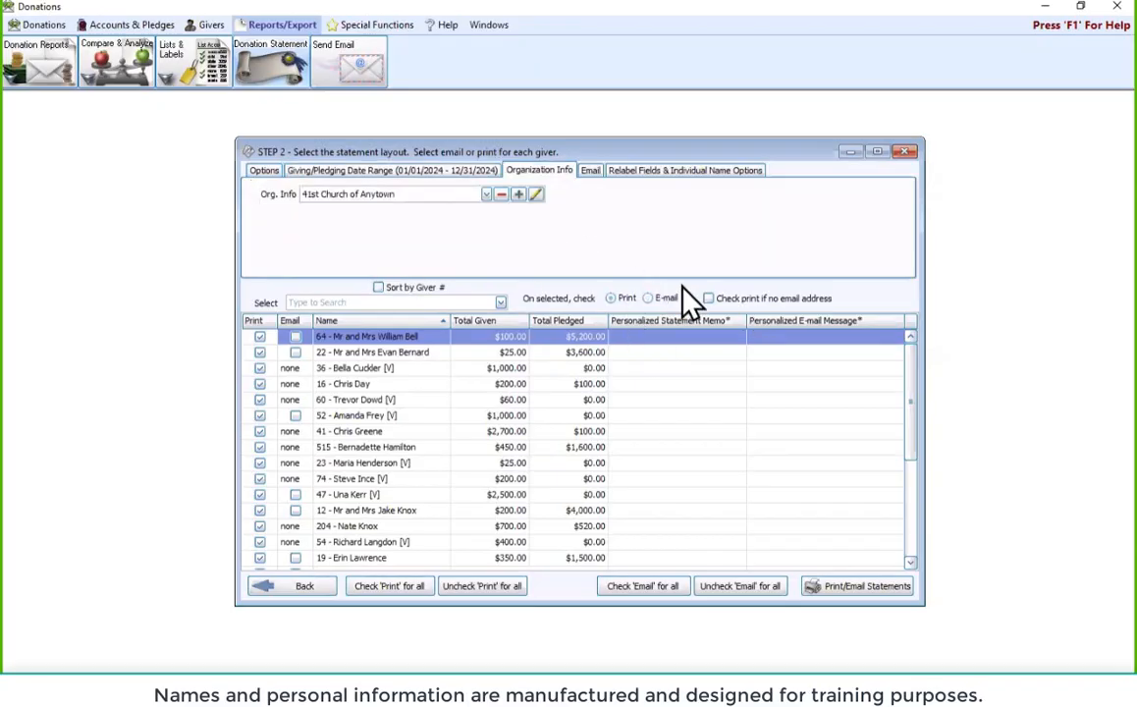
click(489, 195)
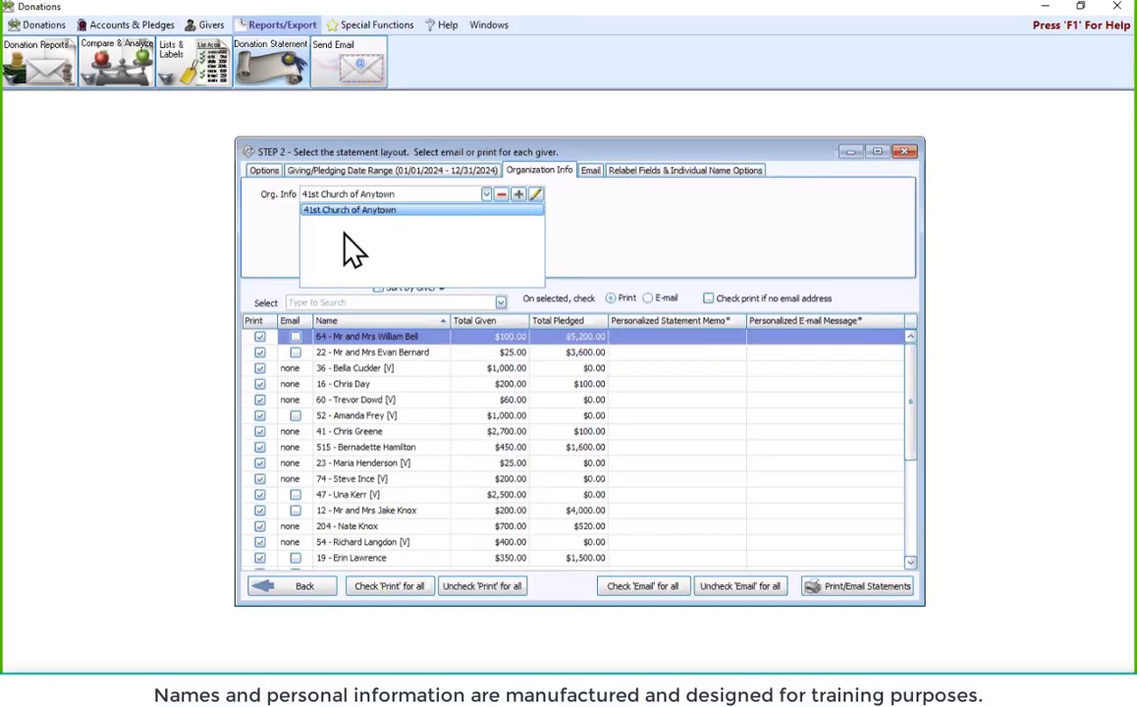
click(590, 172)
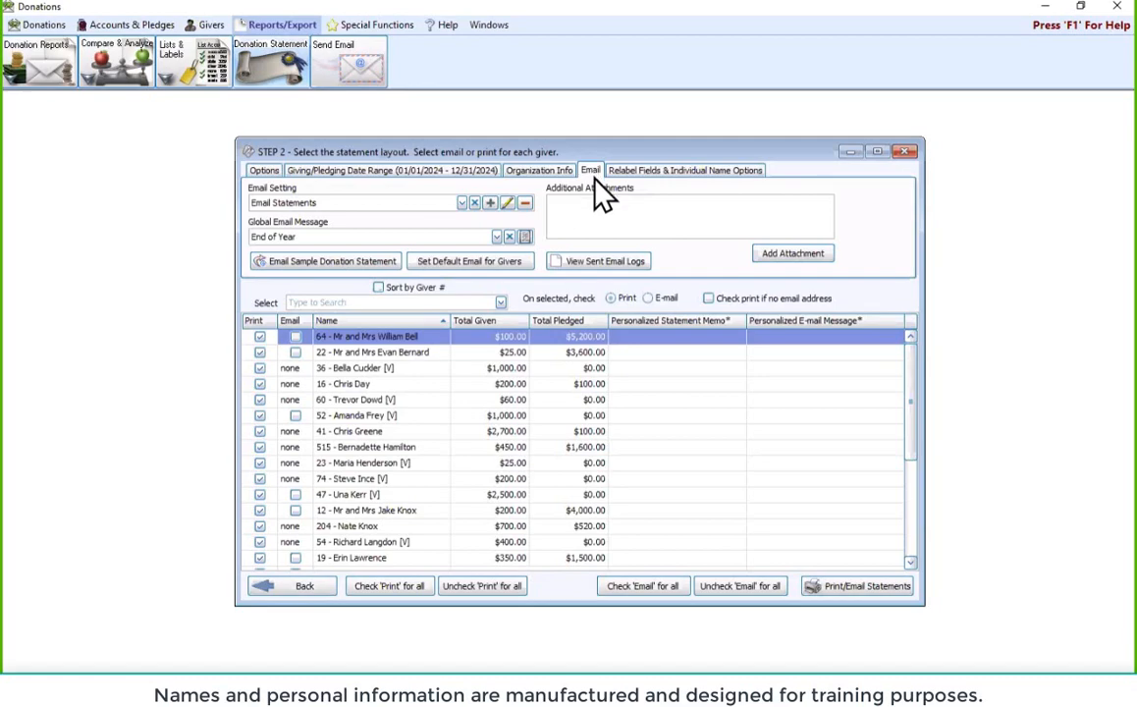
Examine the individual name options and the list of statement fields that can be relabeled.
click(687, 170)
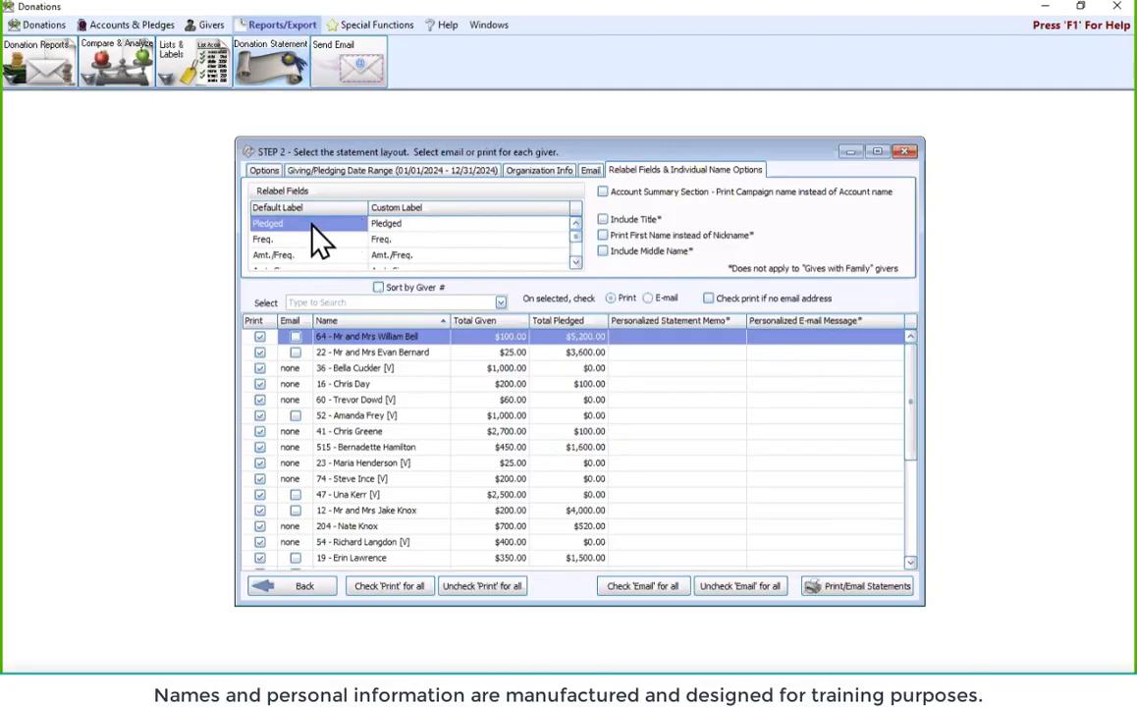
scroll(303, 240, down, 1)
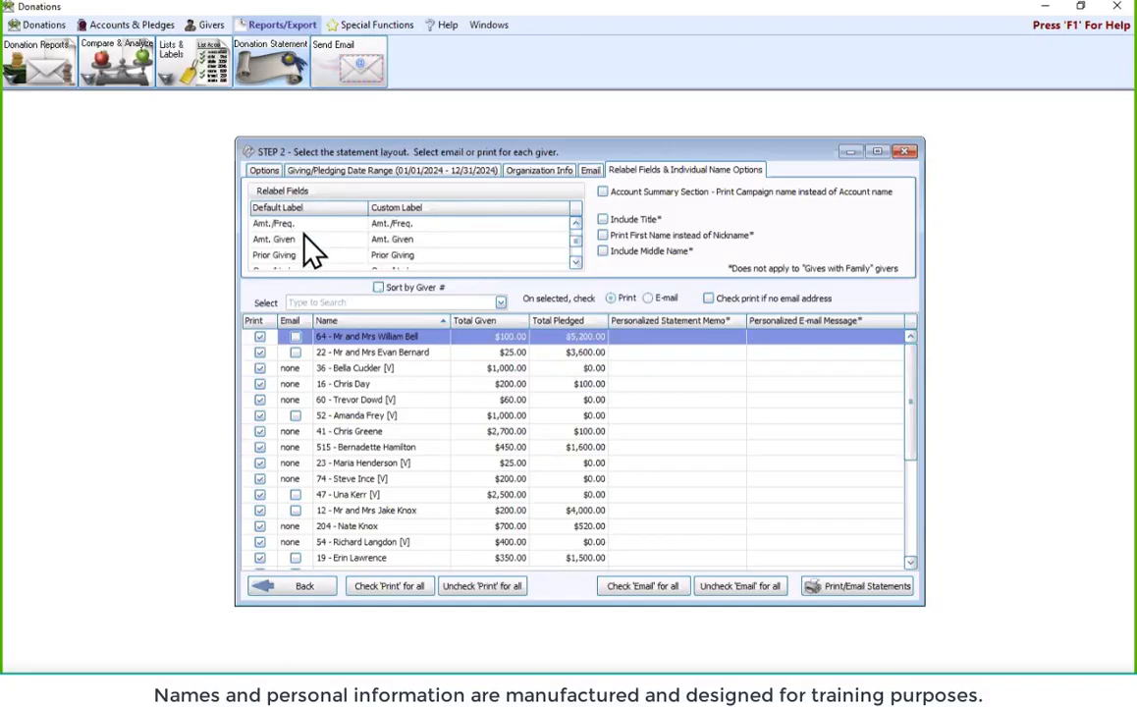
scroll(302, 254, down, 2)
scroll(296, 263, up, 2)
scroll(294, 259, up, 1)
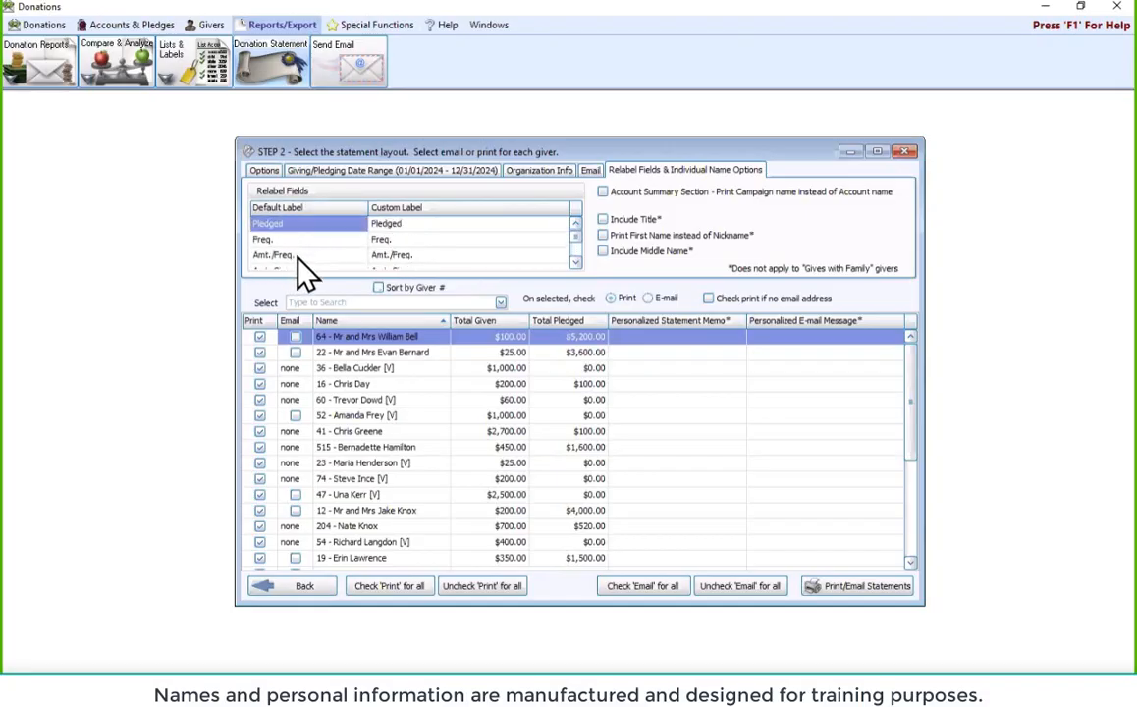
Try editing the custom label of the Prior Giving field and restore its original wording.
click(416, 223)
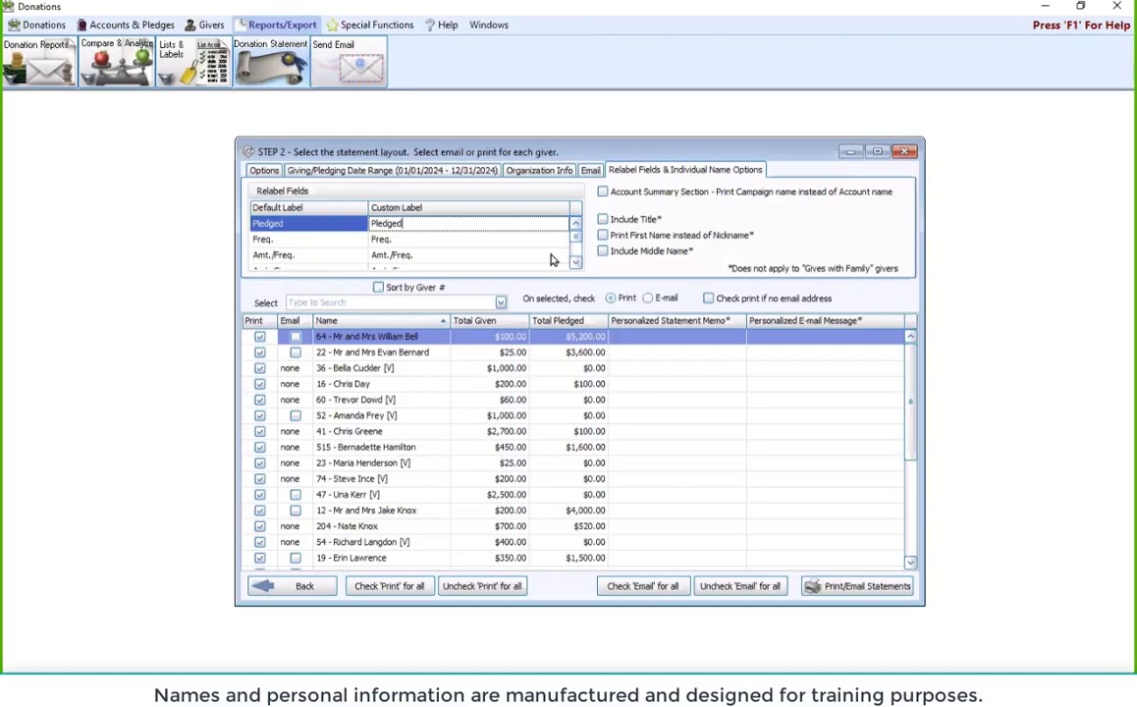
click(575, 262)
click(575, 262)
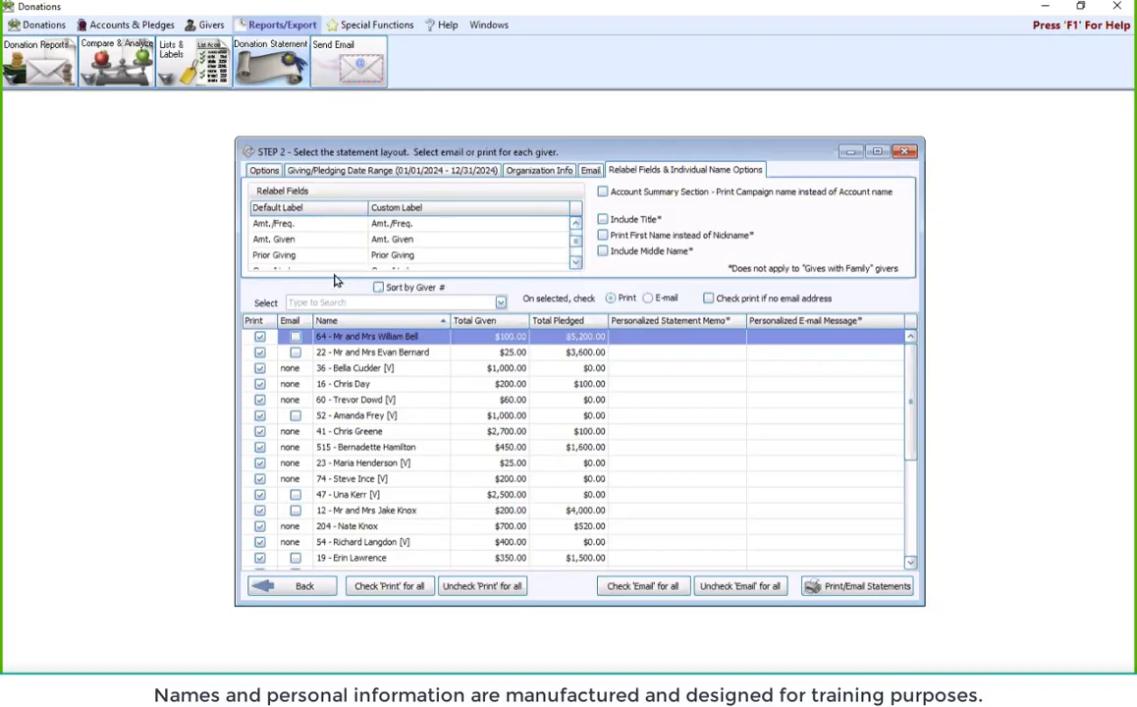
click(393, 260)
drag(406, 256, 487, 254)
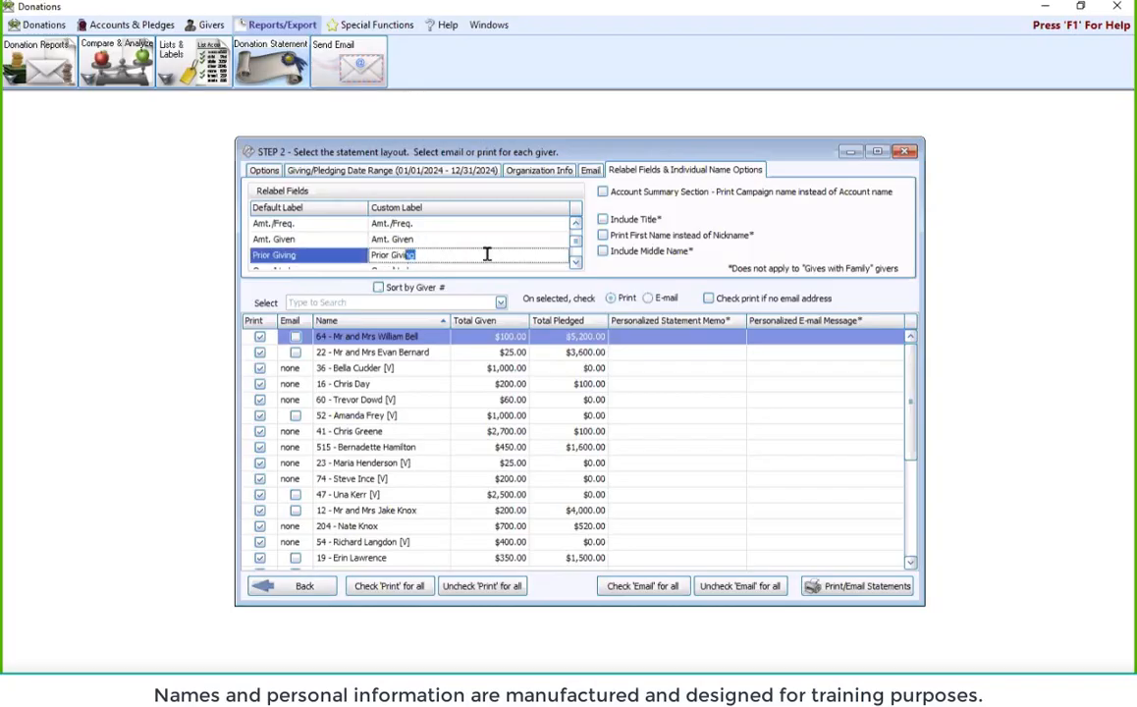
key(BackSpace)
text(ing)
scroll(656, 423, down, 2)
scroll(639, 421, up, 2)
Go back through the email and organization settings to the giving/pledging date range.
click(590, 170)
click(539, 169)
click(348, 172)
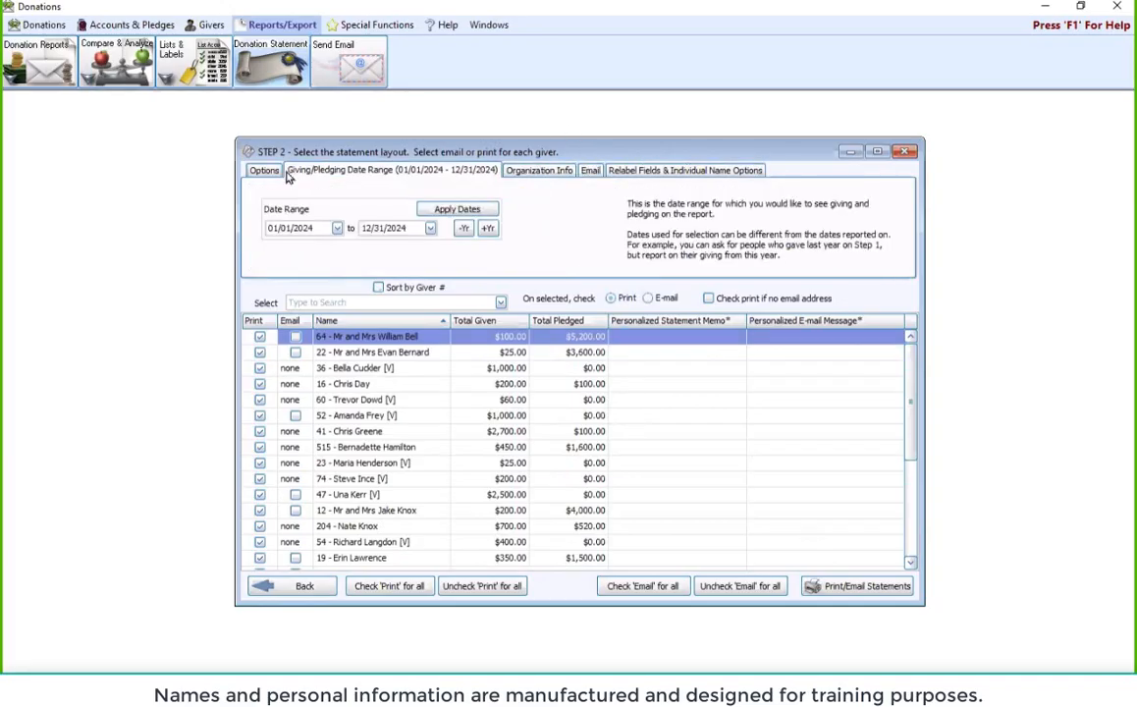